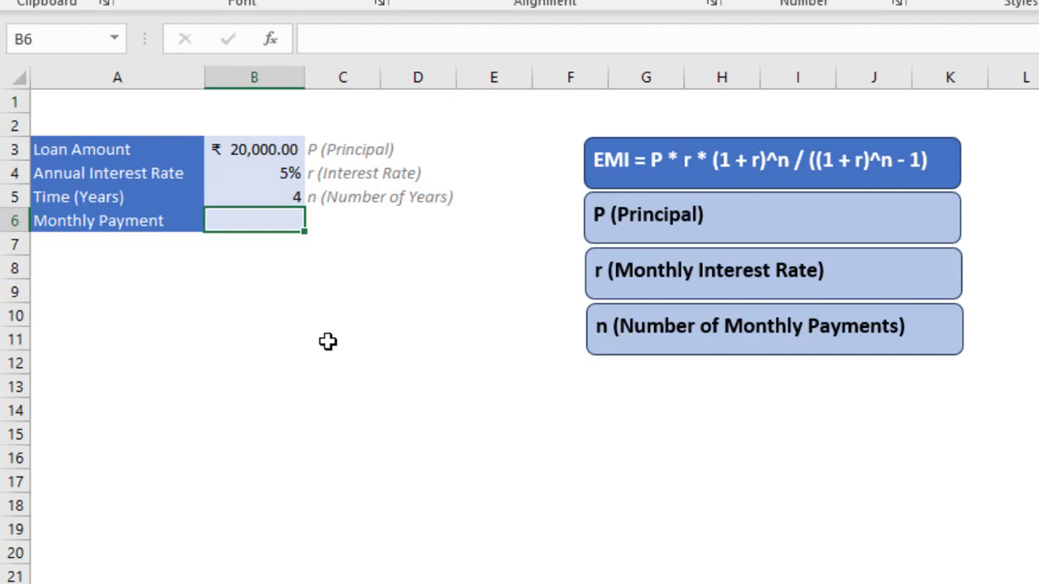
Begin the Monthly Payment formula in B6 with a reference to the loan amount in B3 followed by multiplication.
text(=)
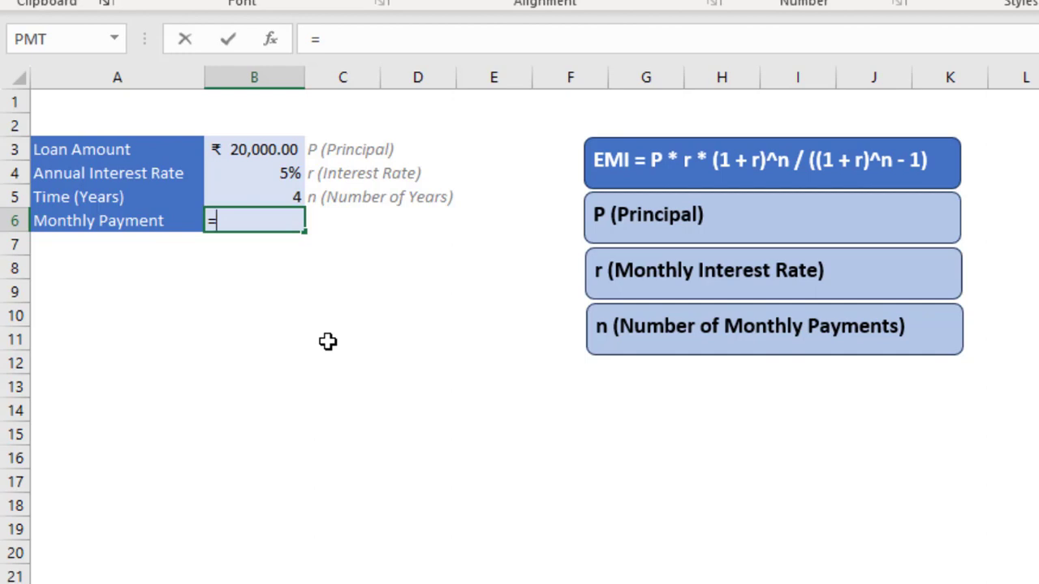
key(Up)
key(Up)
key(Up)
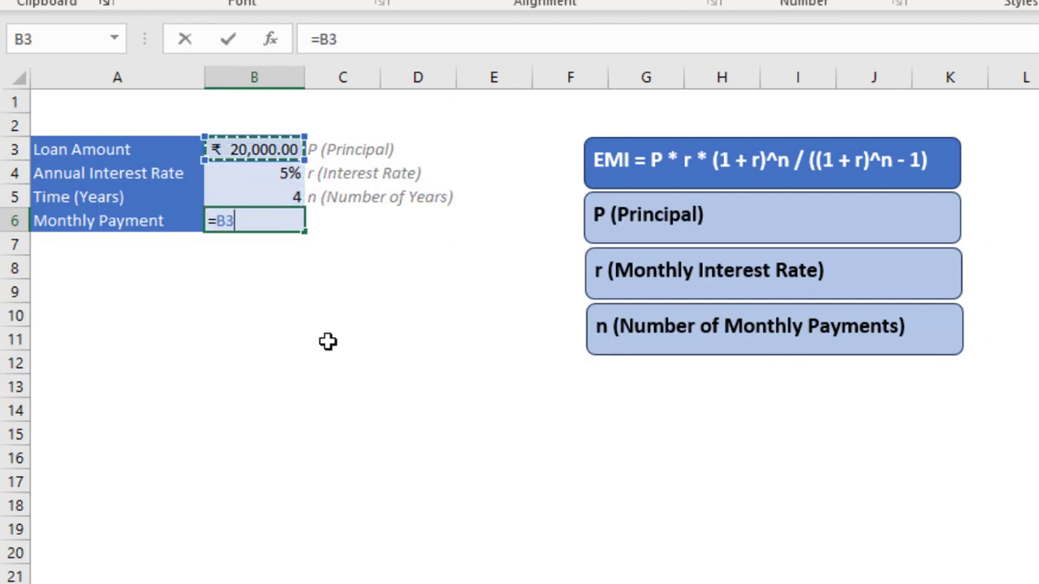
text(*)
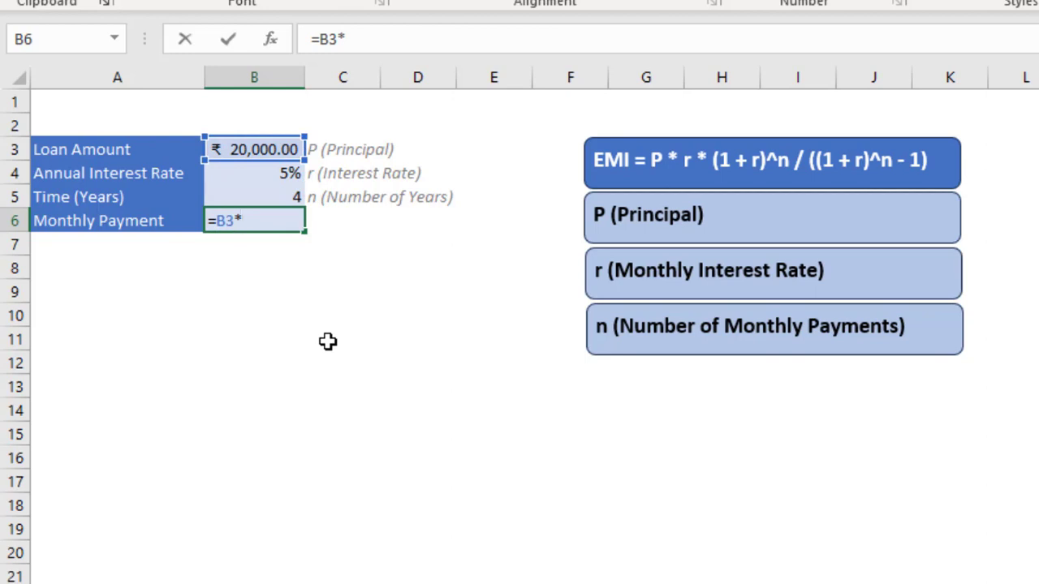
key(Up)
key(Up)
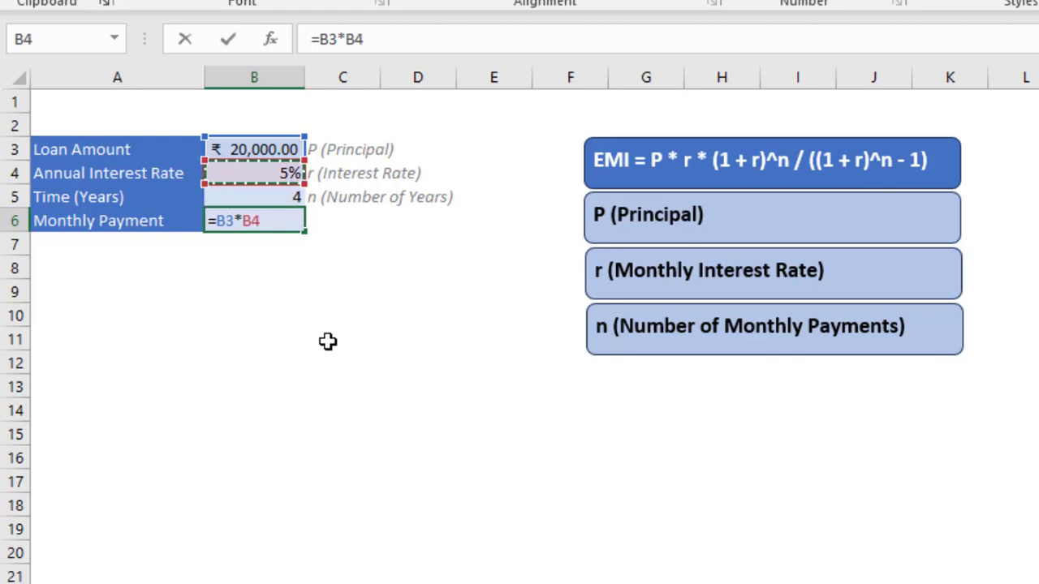
key(BackSpace)
key(BackSpace)
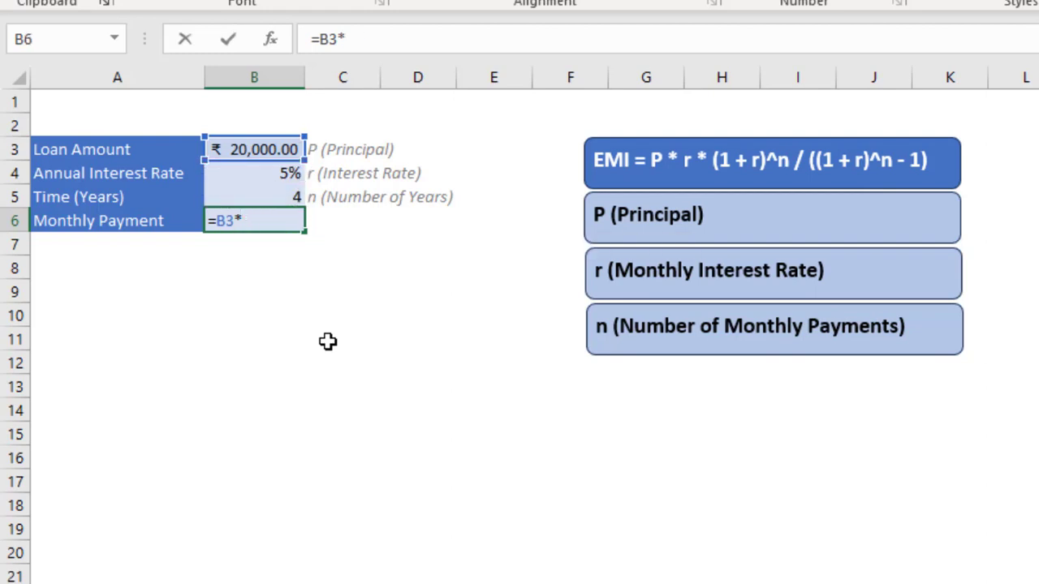
Add the monthly interest rate to the B6 formula as the annual rate divided by 12, (B4/12).
text(()
key(Up)
key(Up)
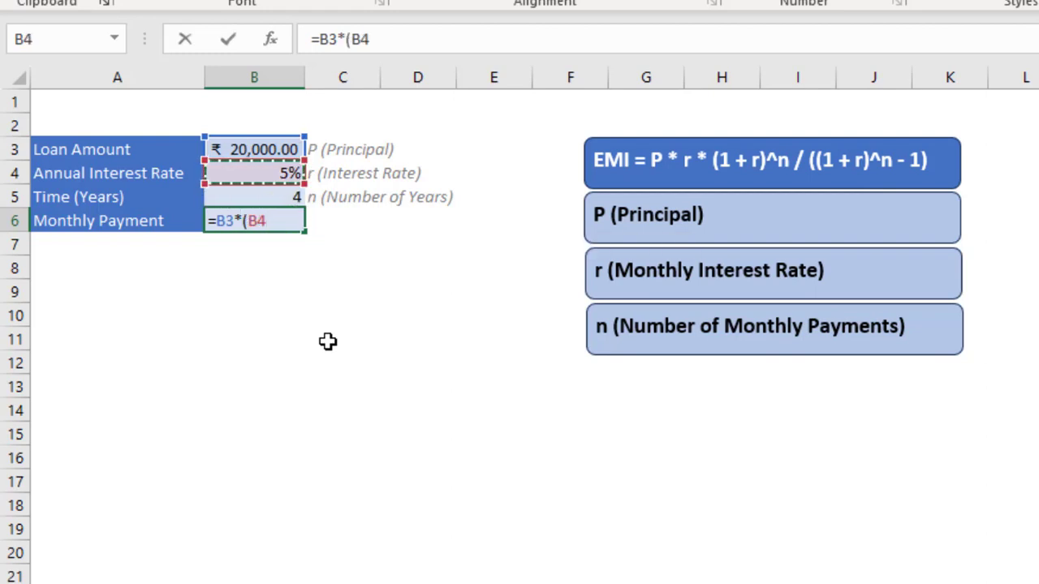
text(/12)
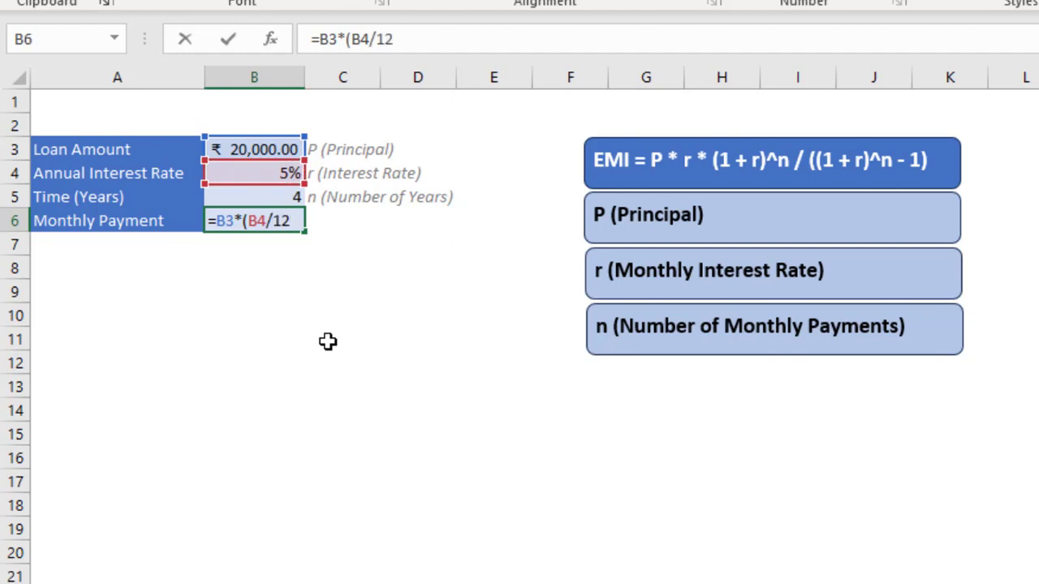
Extend the B6 formula by multiplying by the compounding factor (1+(B4/12))^(B5*12) and adding a division operator after it.
text()*(1+)
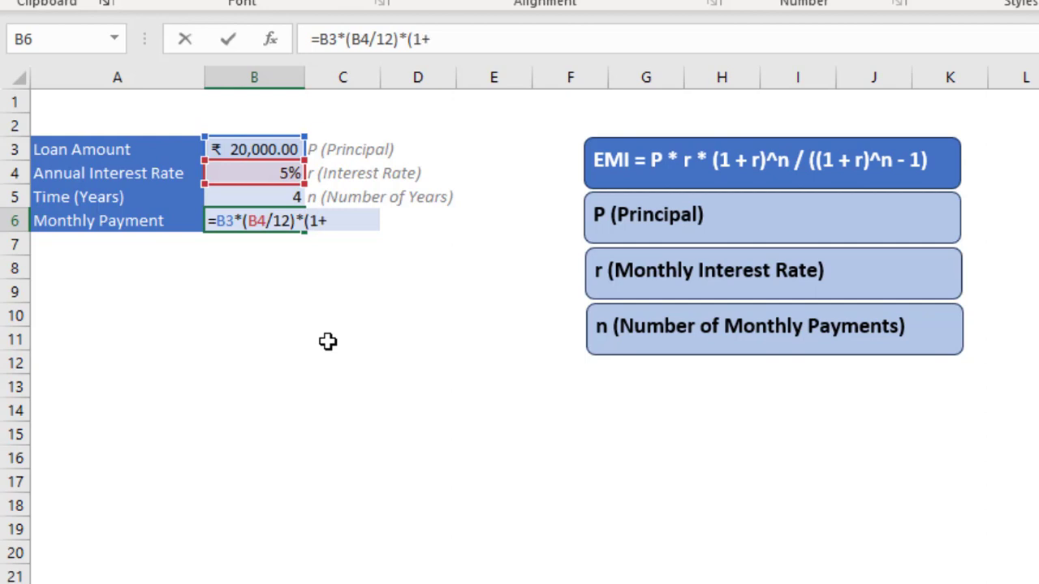
text(()
key(Up)
key(Up)
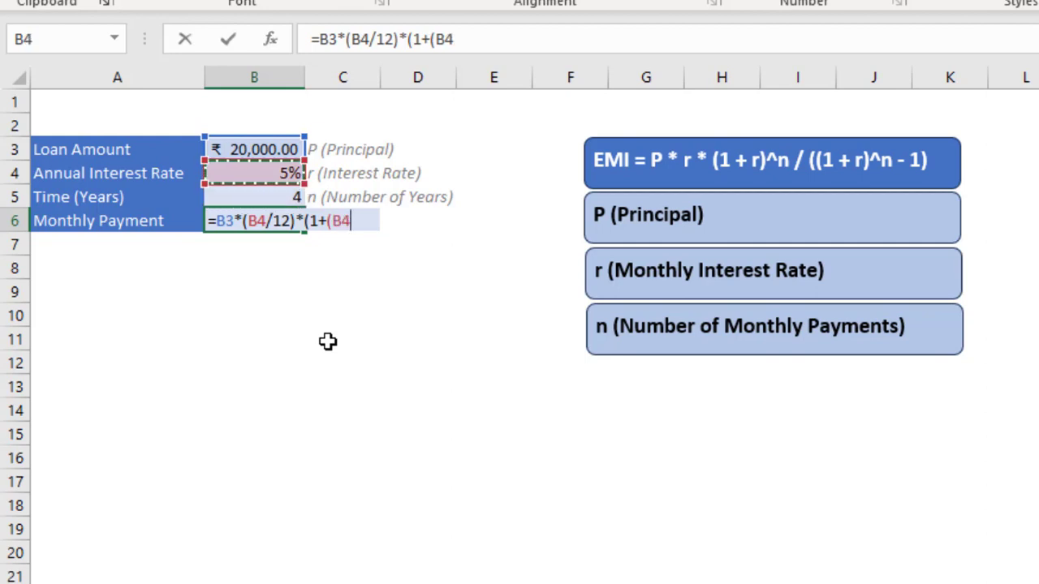
text(/12)
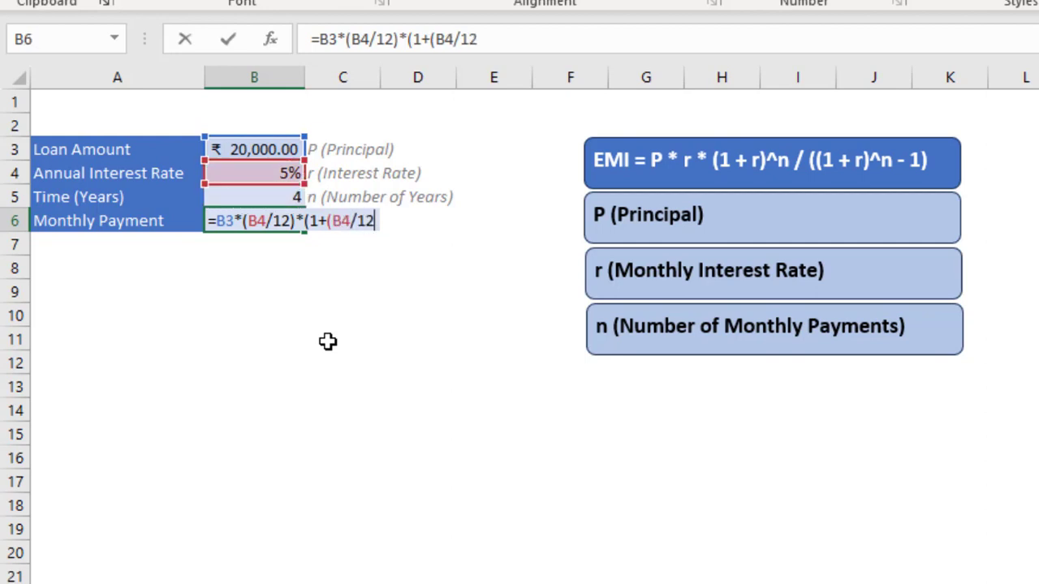
text())
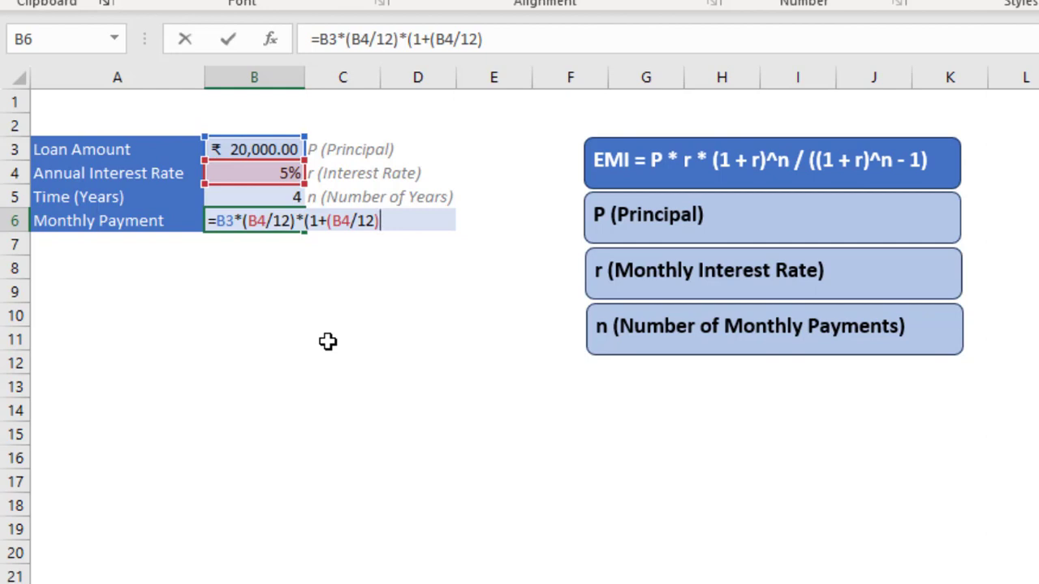
text()^()
key(Up)
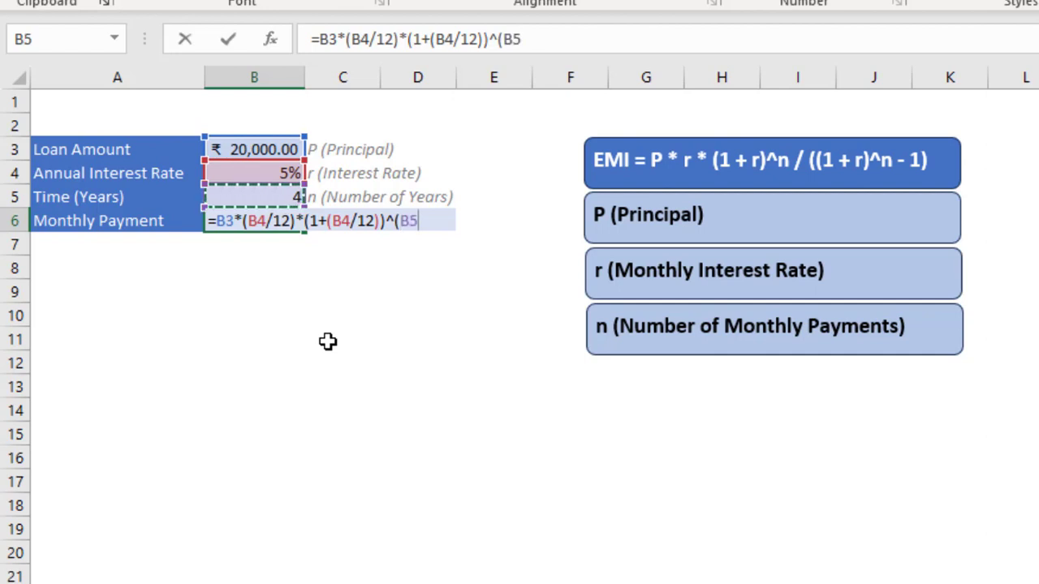
text(*1)
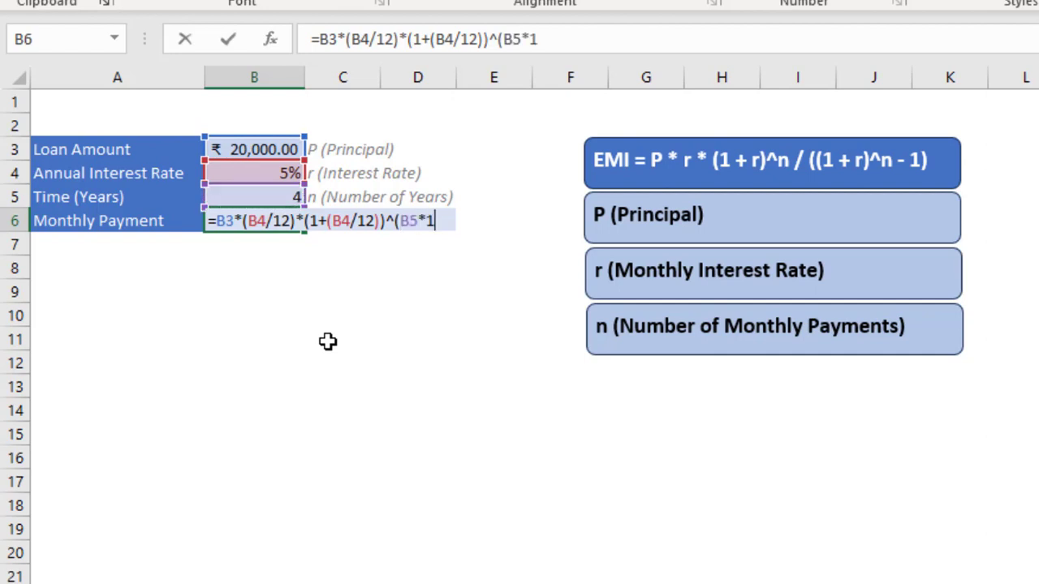
text(2)/)
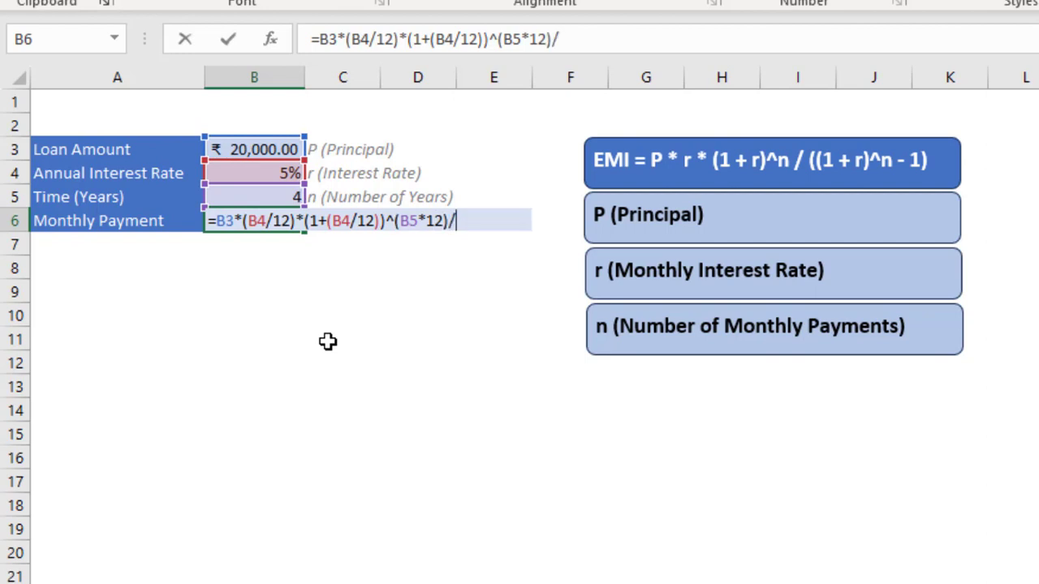
Complete the B6 formula with the denominator ((1+(B4/12))^(B5*12)-1) and commit it.
text(((1+()
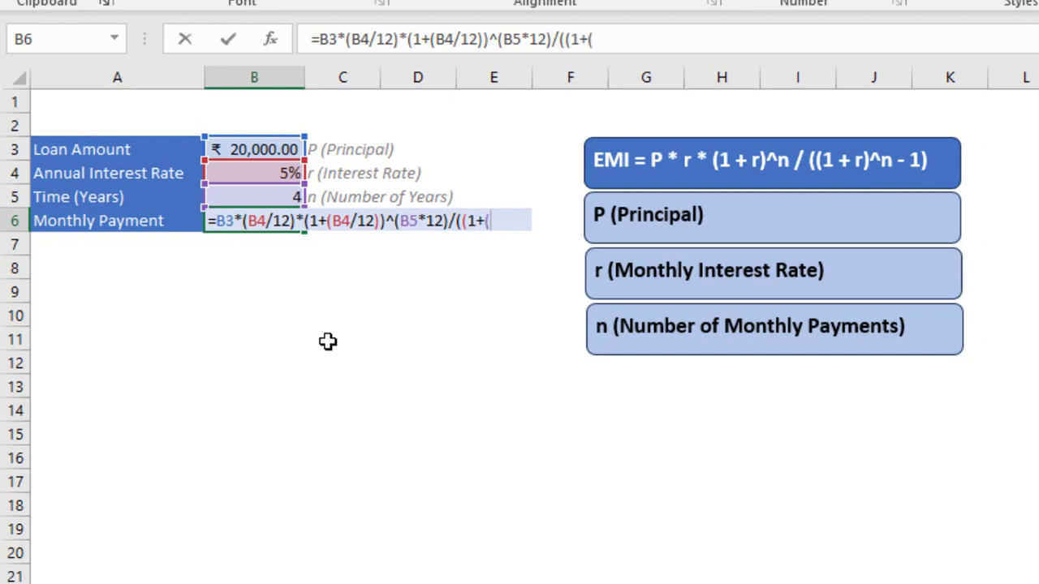
key(Up)
key(Up)
text(/)
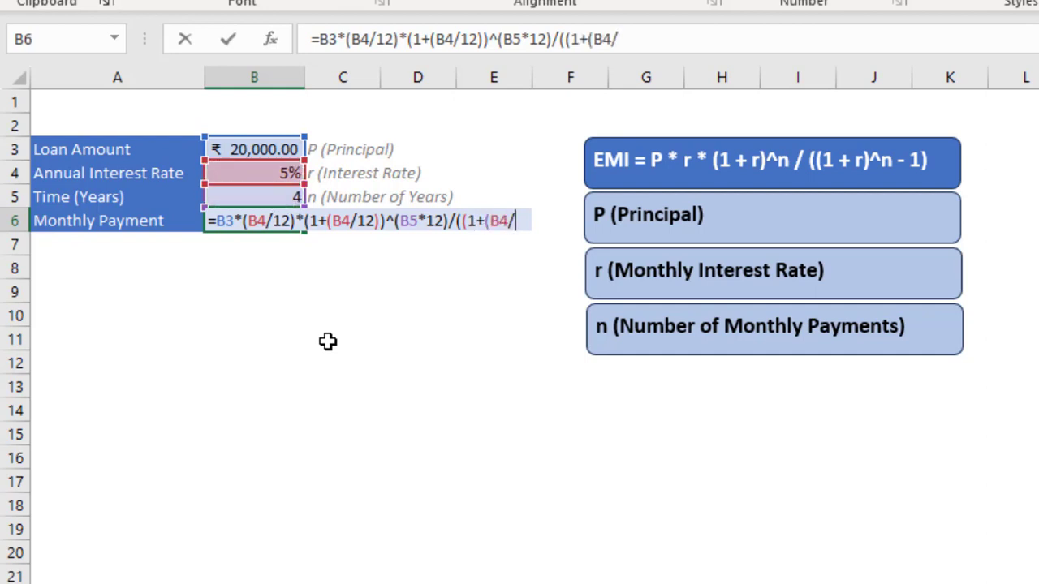
text(12)))
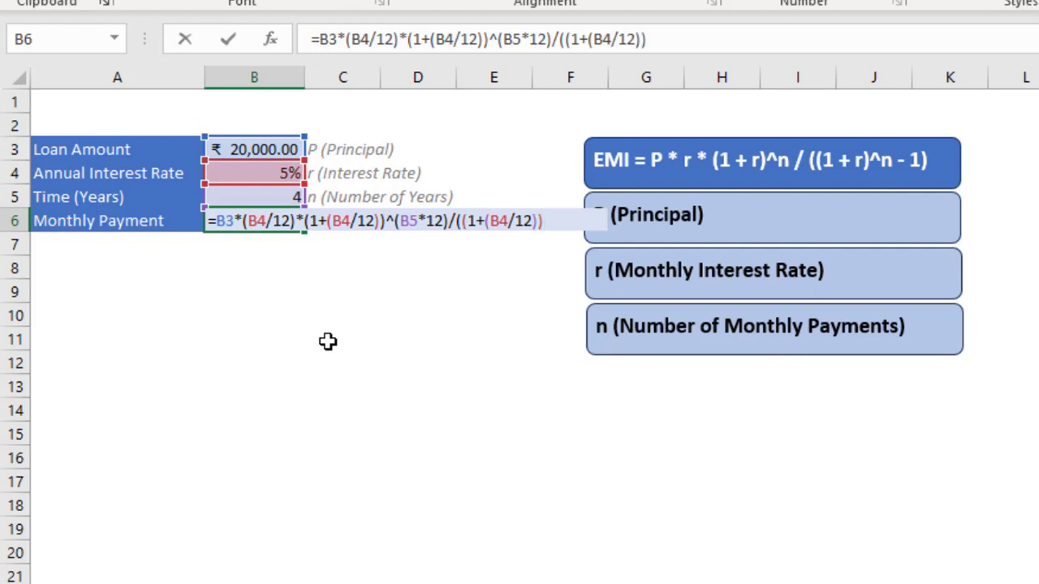
text(^()
key(Up)
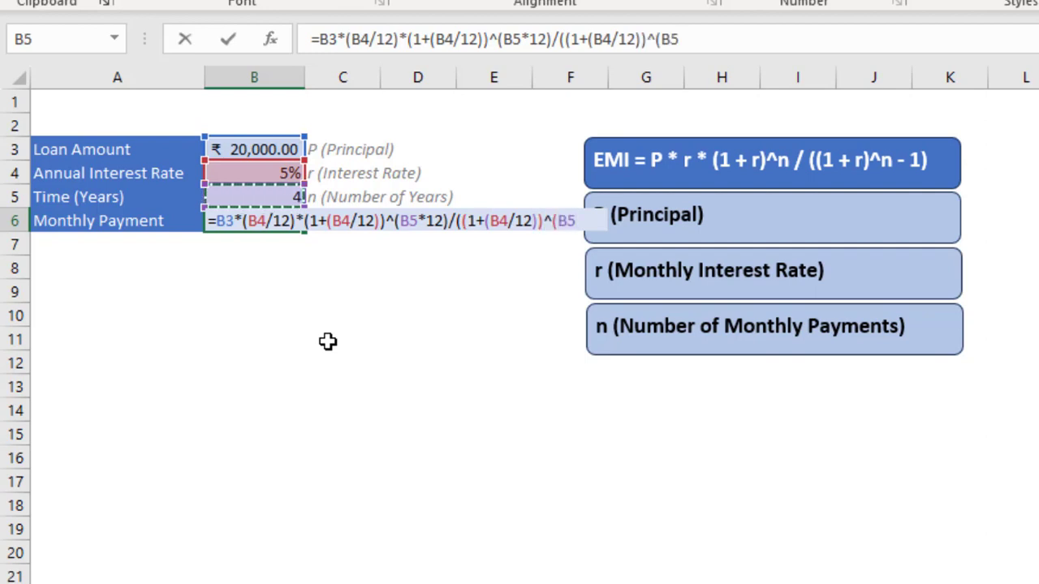
text(*12)
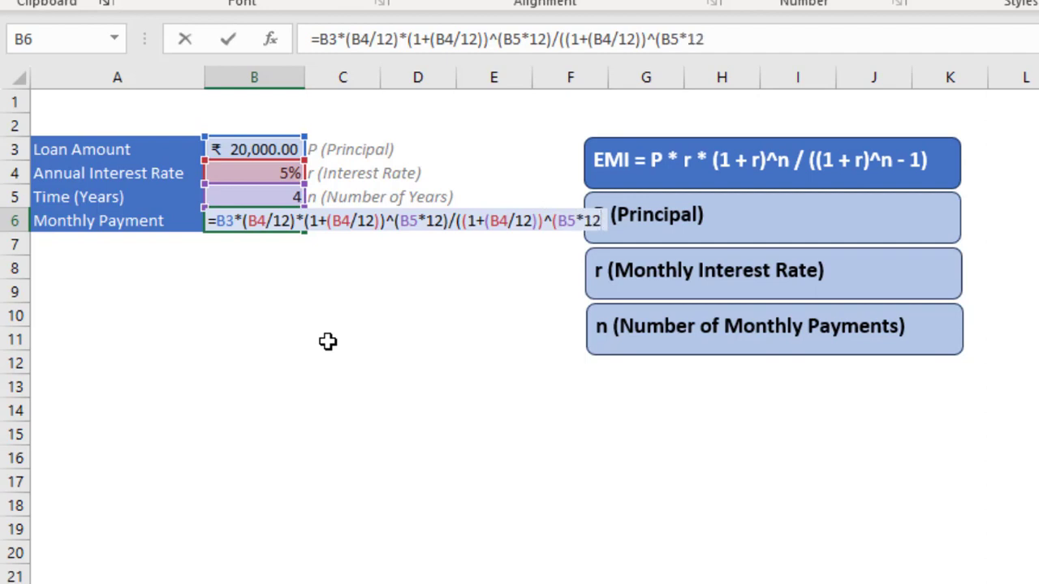
text())
text(-1))
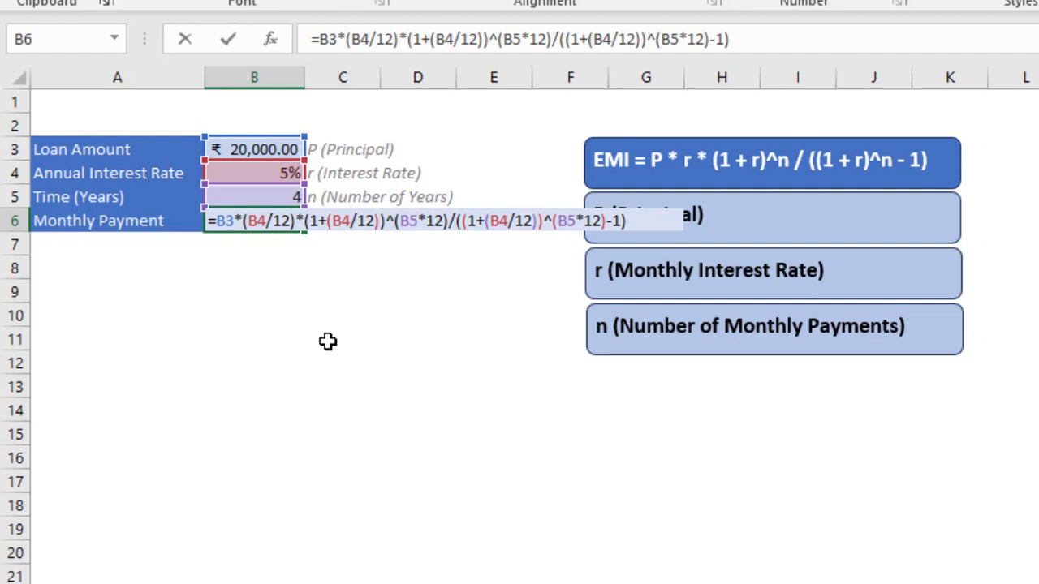
key(Return)
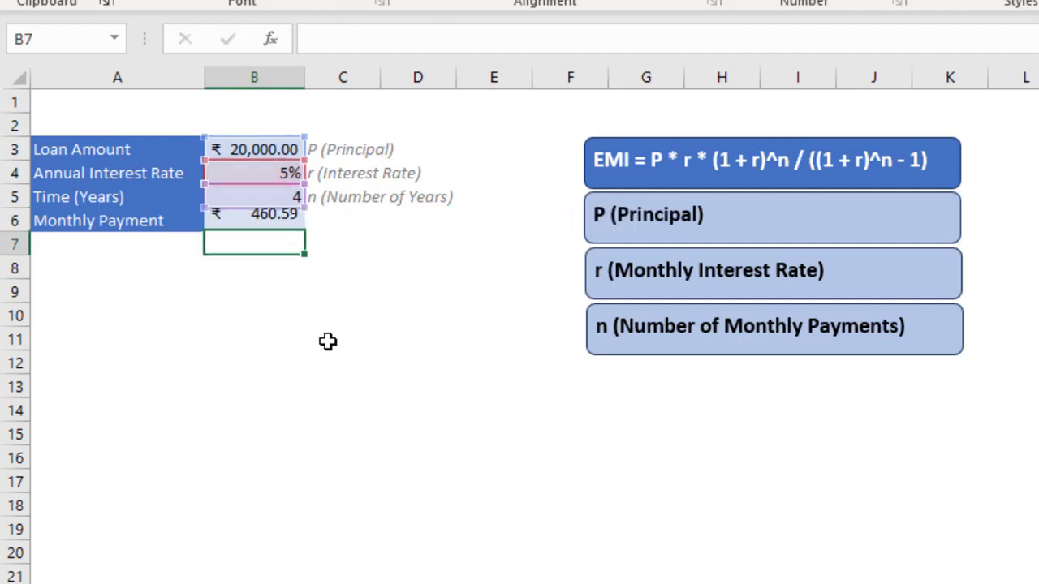
key(Up)
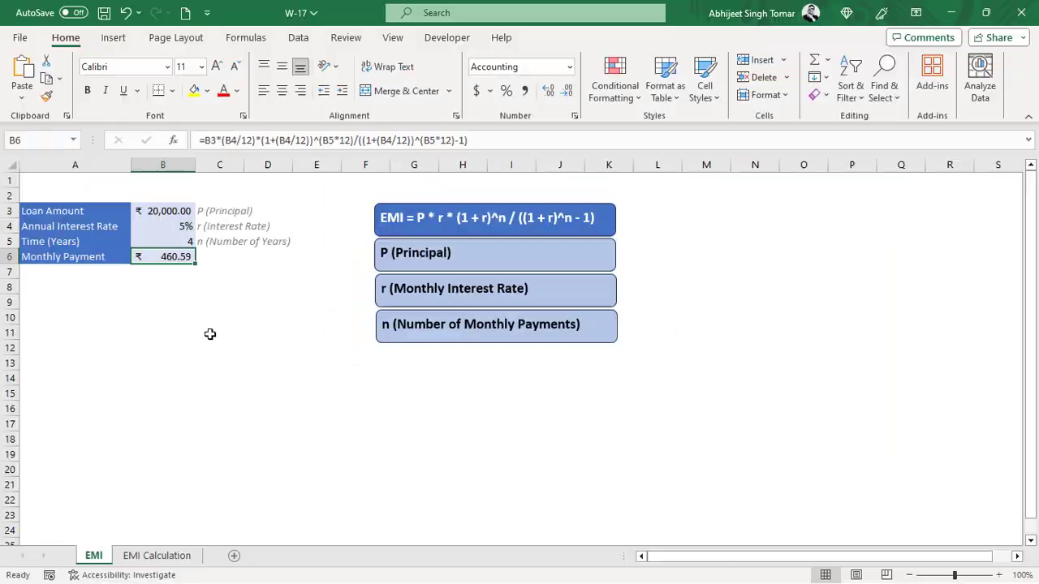
Switch to the EMI Calculation sheet and examine the loan amount and annual interest rate in the PMT section.
click(152, 558)
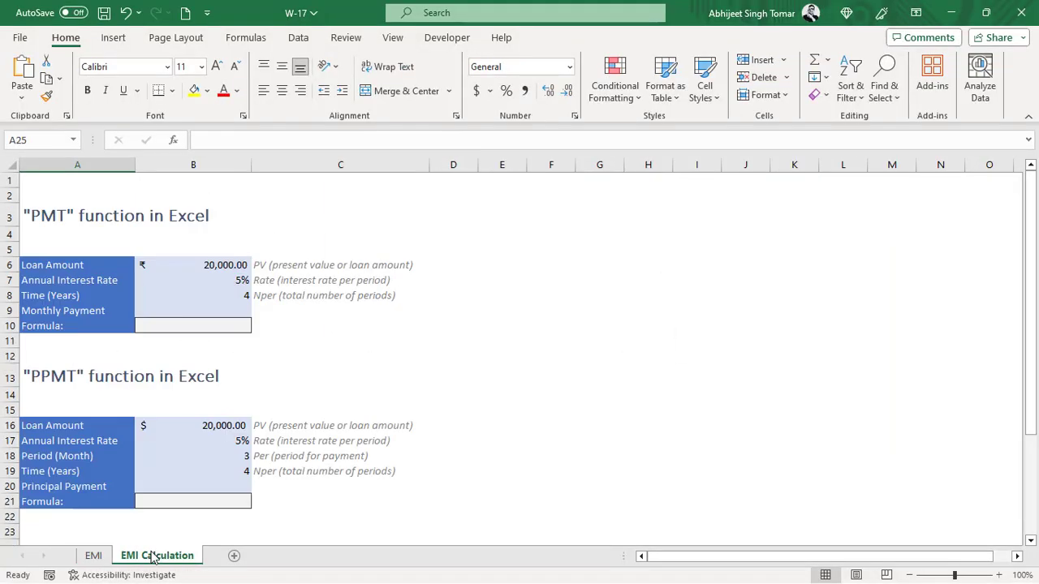
click(50, 217)
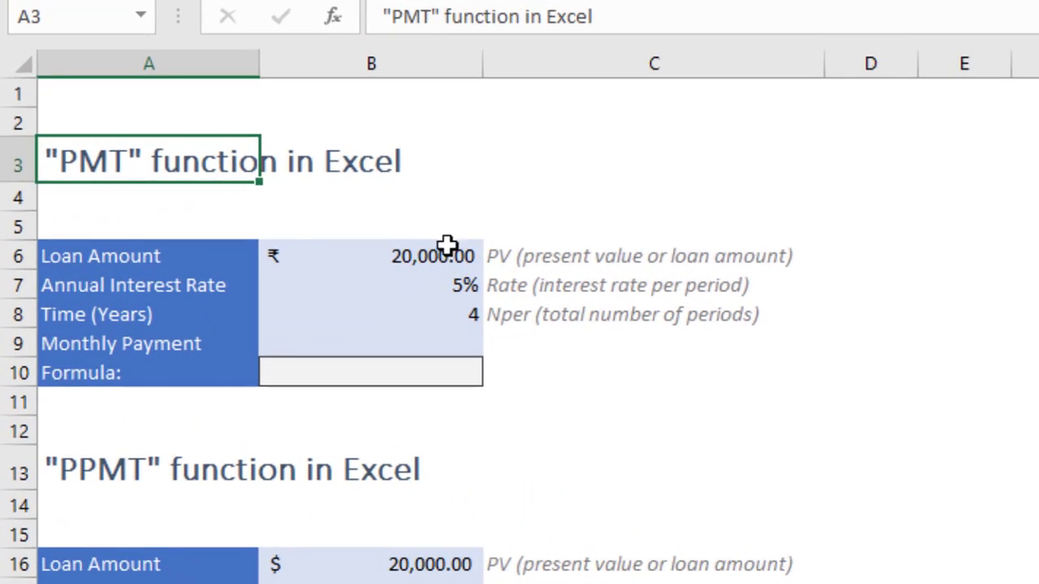
click(255, 265)
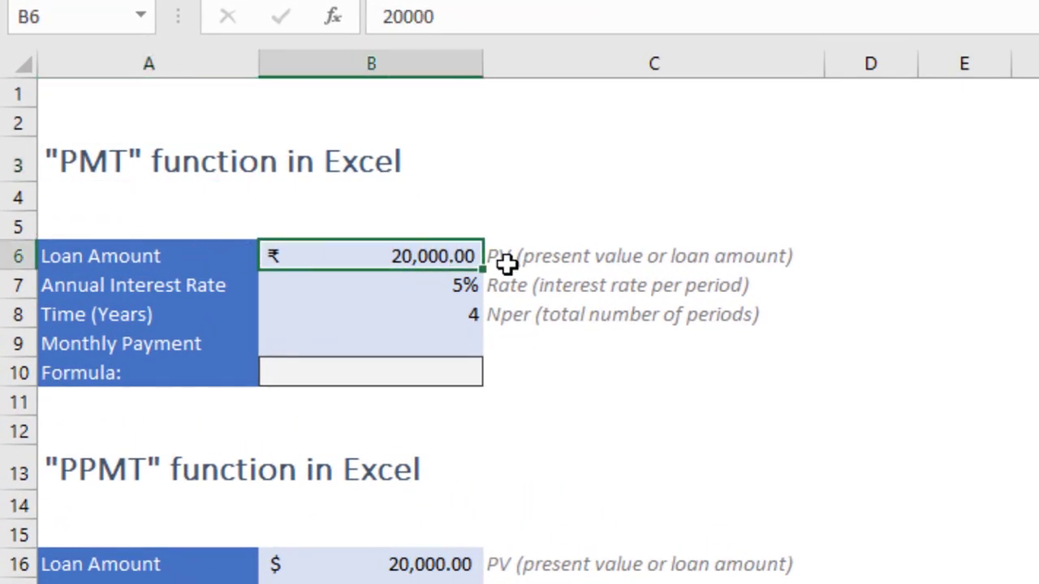
click(219, 287)
click(467, 290)
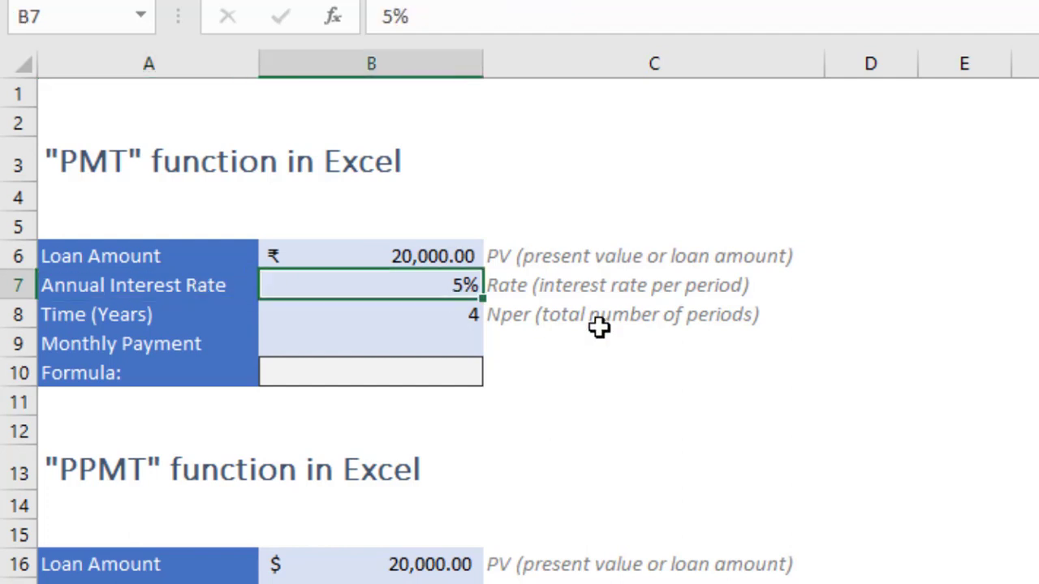
Start a PMT function in the Monthly Payment cell B9 with B7/12 as the rate argument.
click(419, 345)
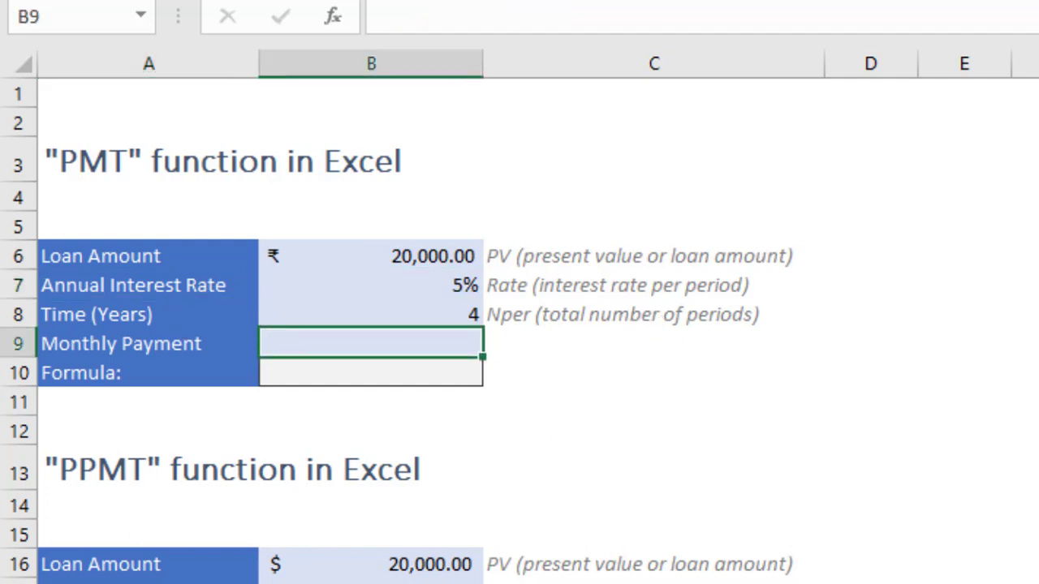
text(=)
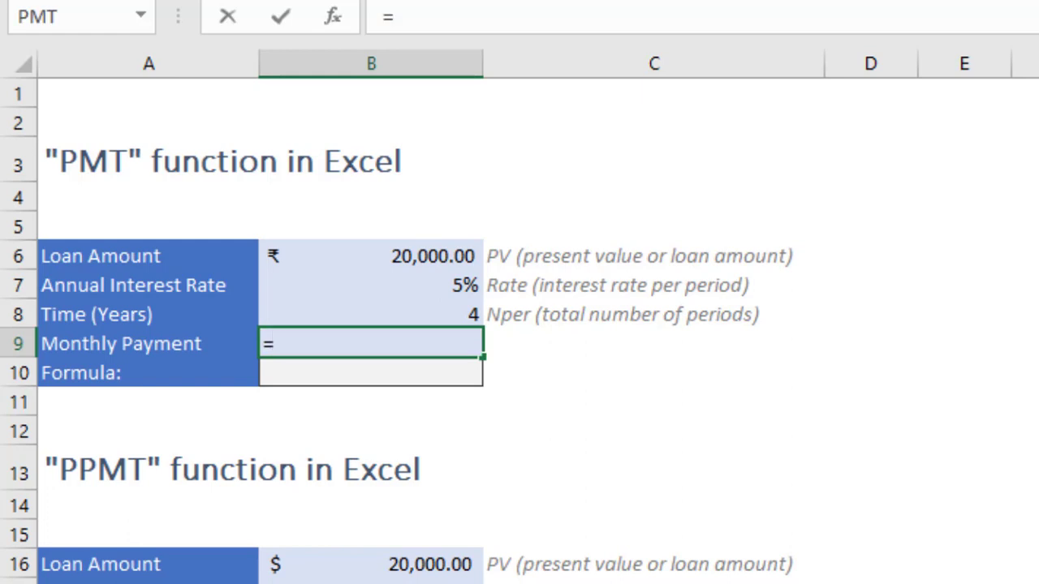
text(pmt)
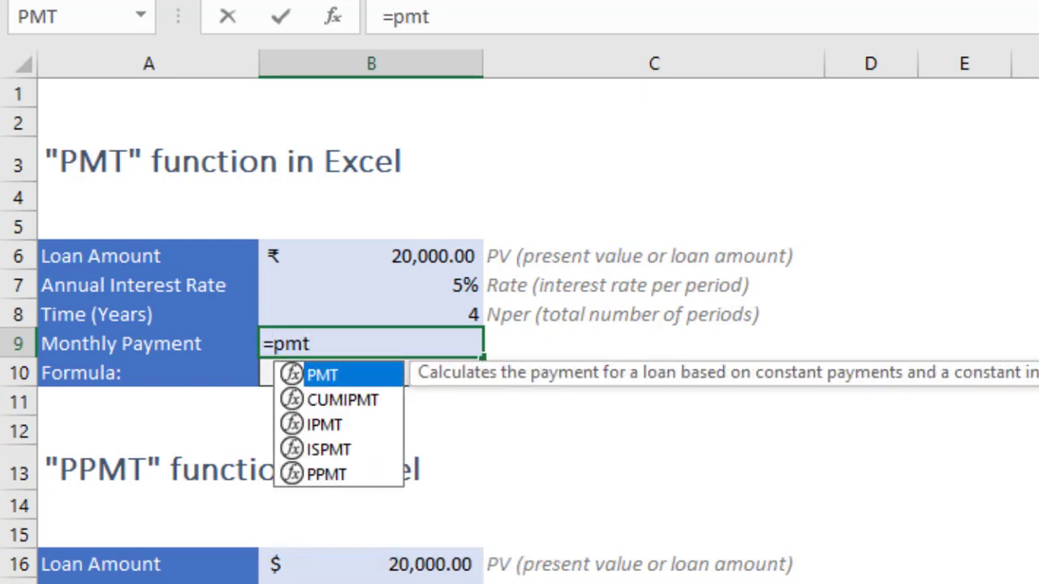
key(Tab)
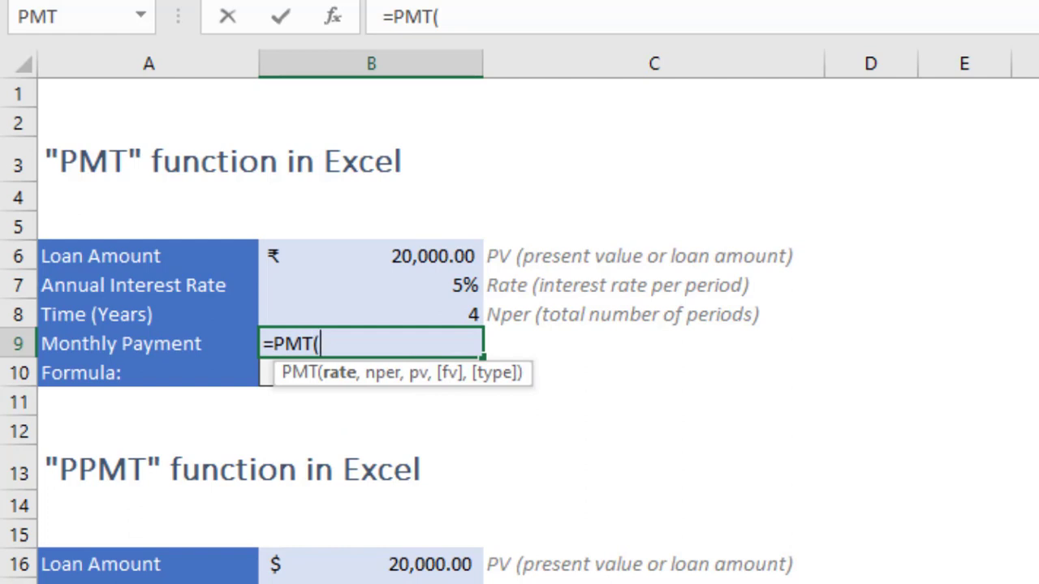
key(Up)
key(Up)
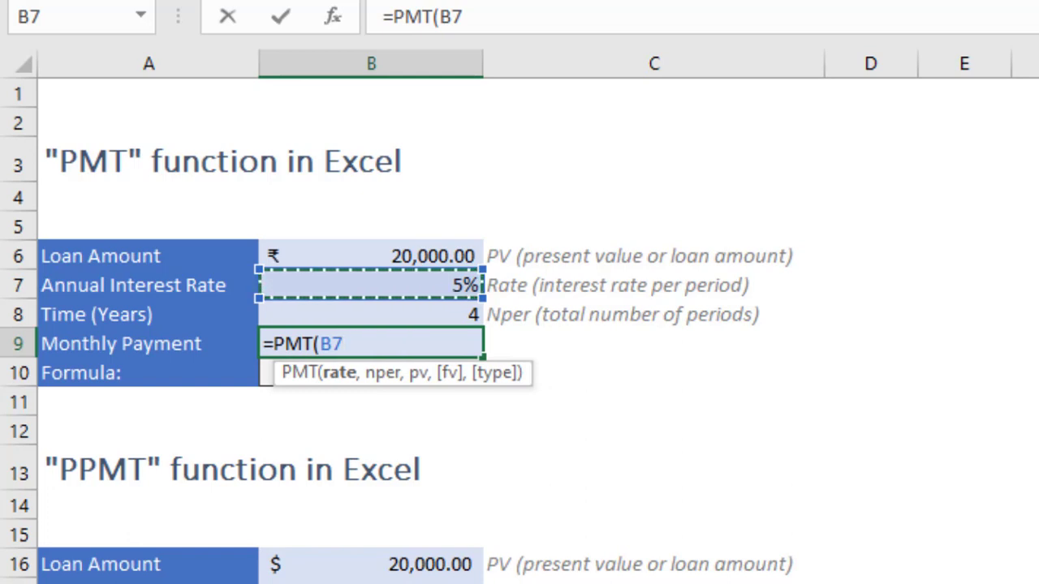
text(/12)
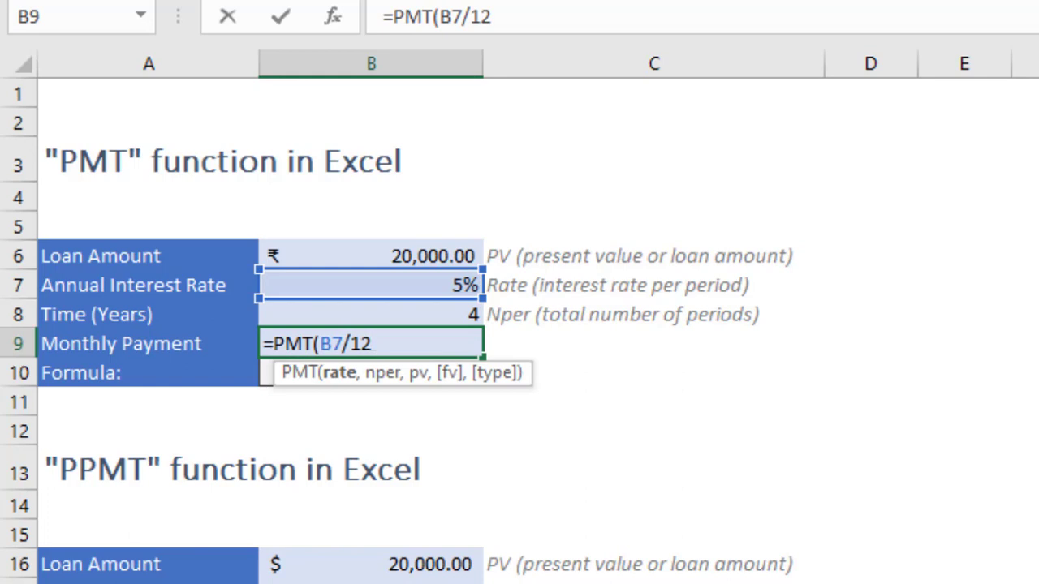
text(,)
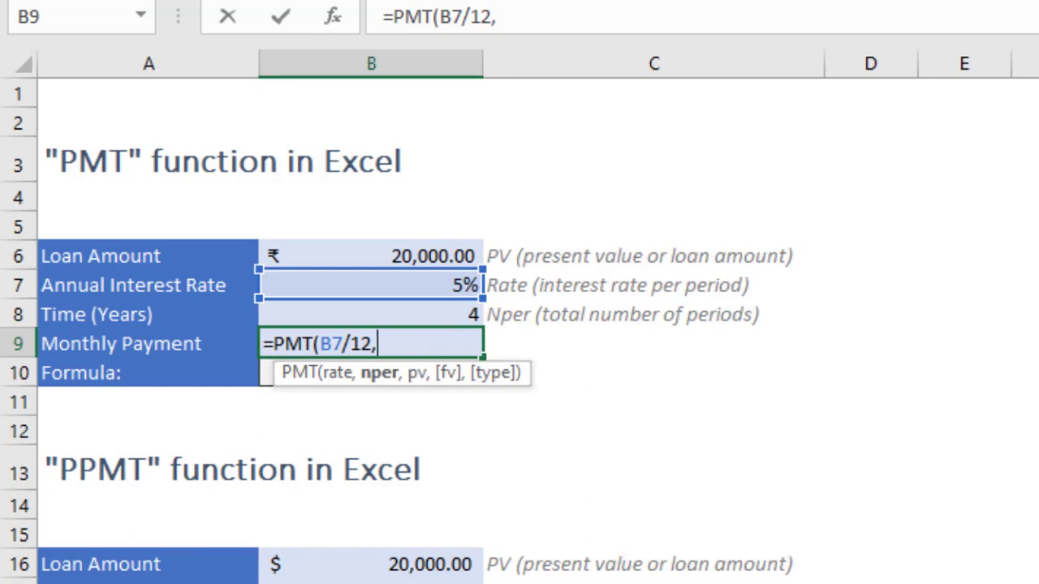
Supply B8*12 as the number of periods in the PMT function and move on to the present value argument.
key(Up)
text(*)
text(12)
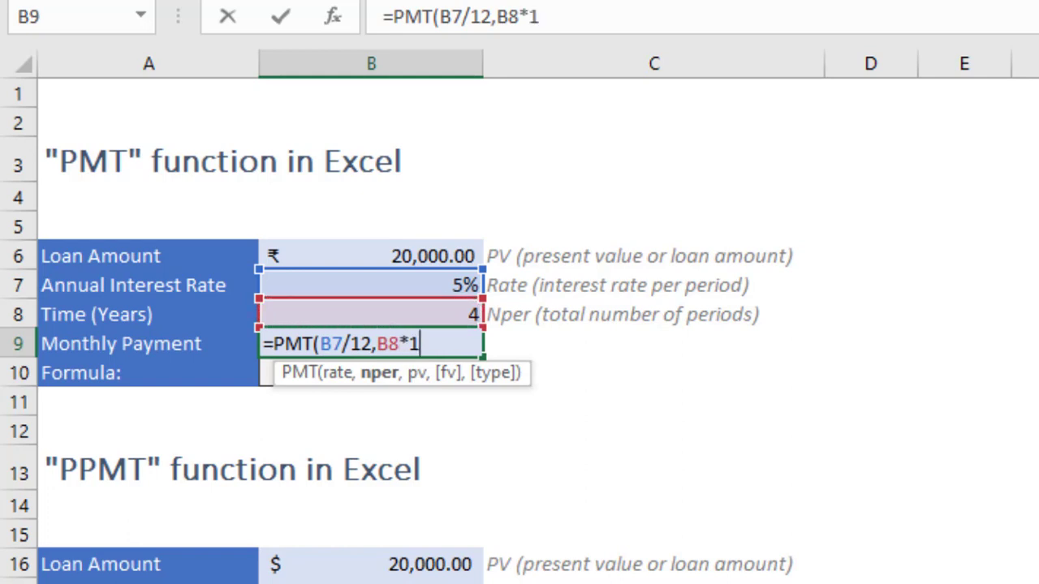
text(,)
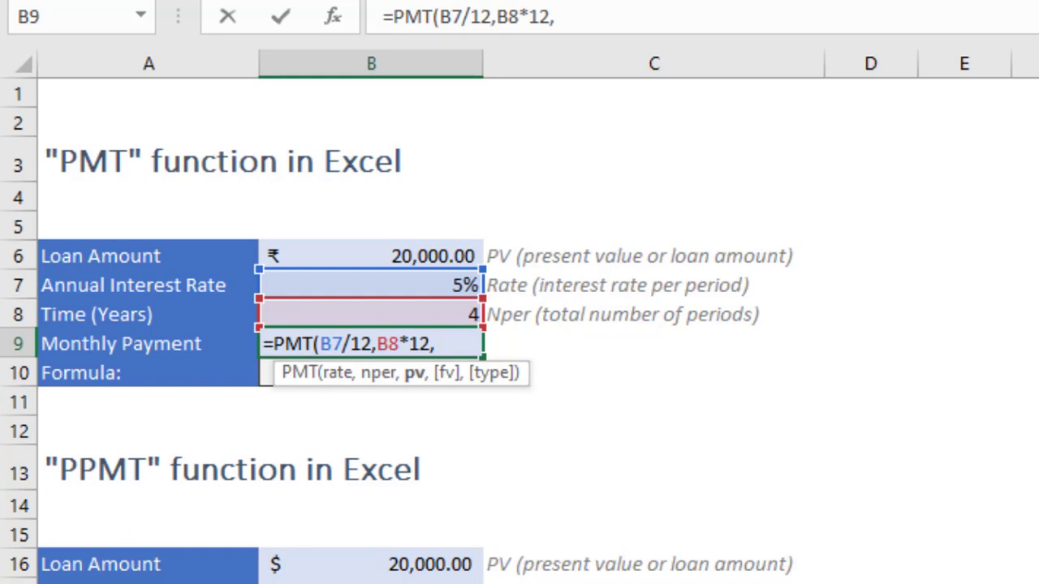
Supply the loan amount in B6 as the present value and complete the PMT formula in B9.
click(371, 256)
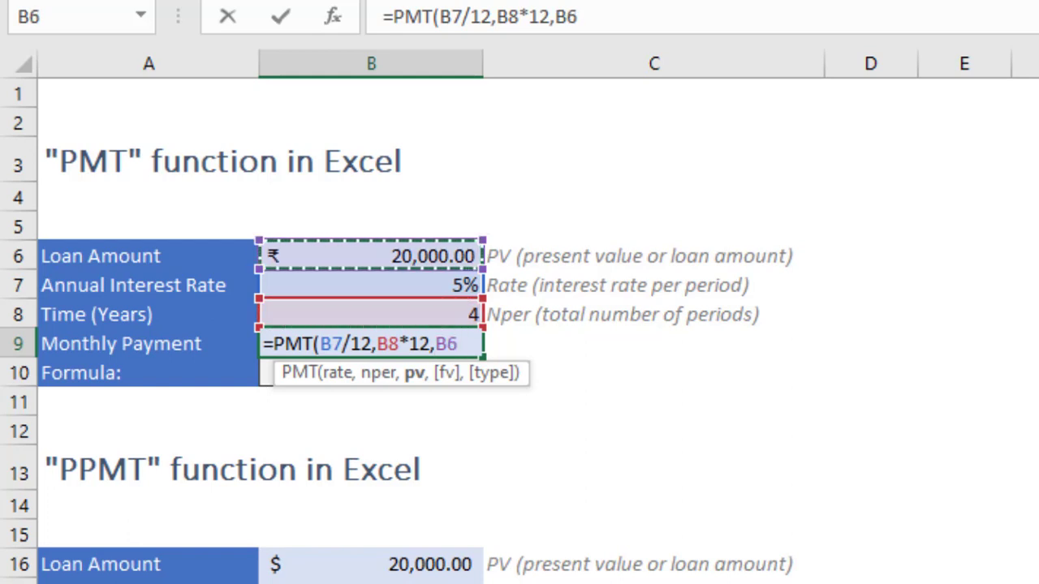
text())
key(Return)
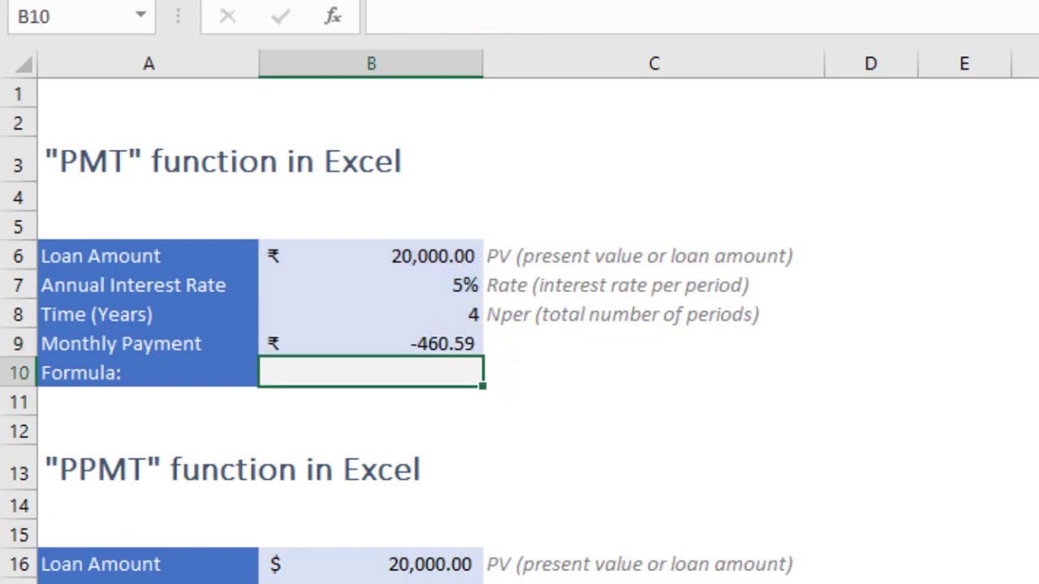
Make the present value negative (-B6) in the B9 PMT formula and compare the payment with the one on the EMI sheet.
click(371, 344)
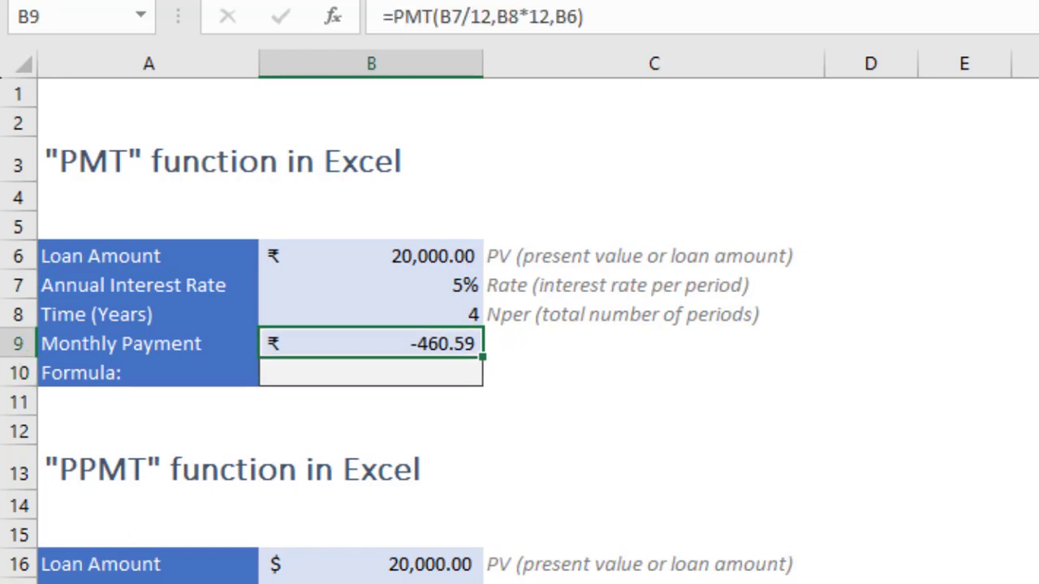
click(557, 17)
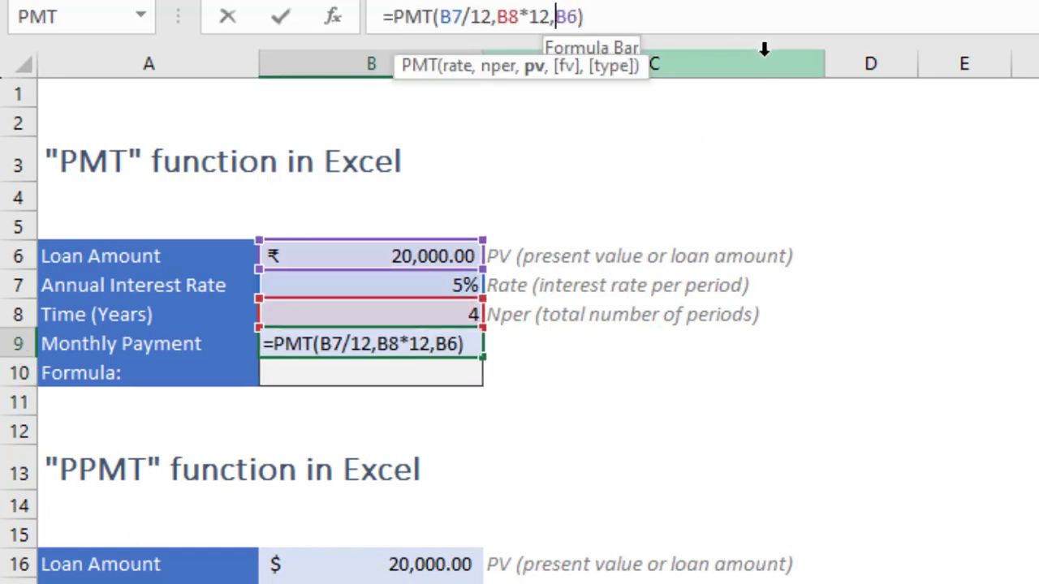
text(-)
key(Return)
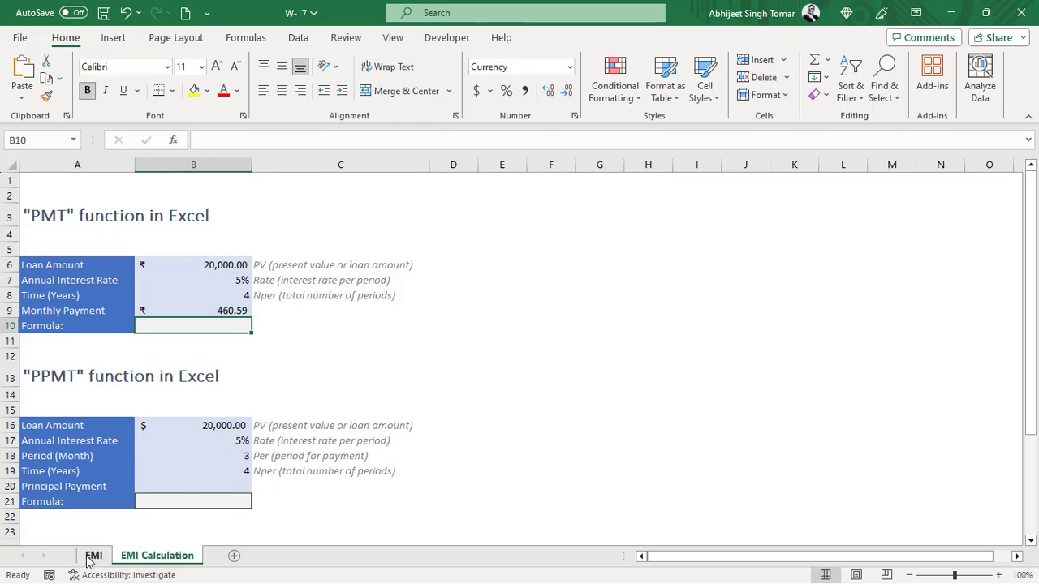
click(91, 557)
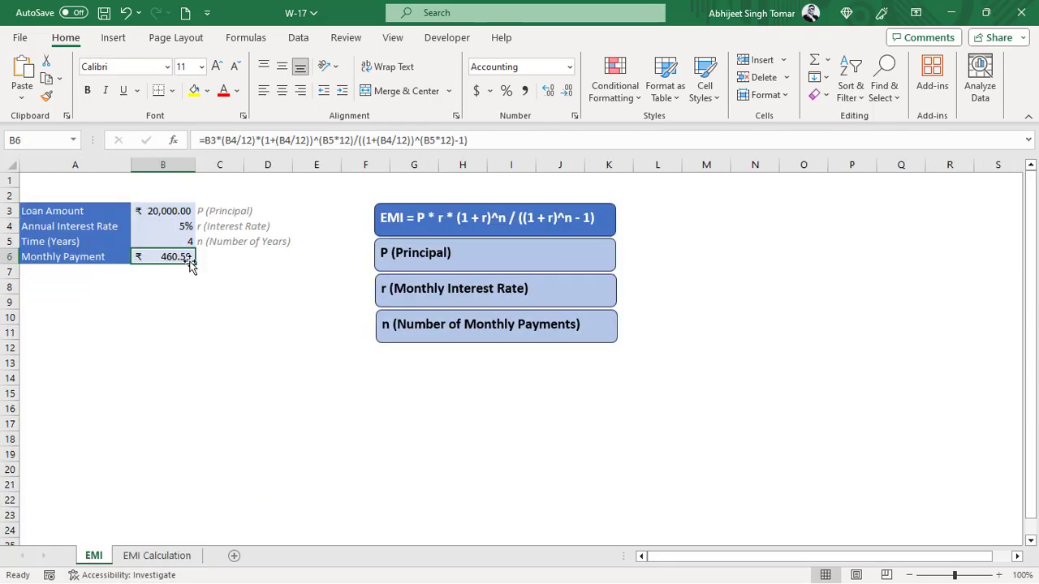
click(156, 556)
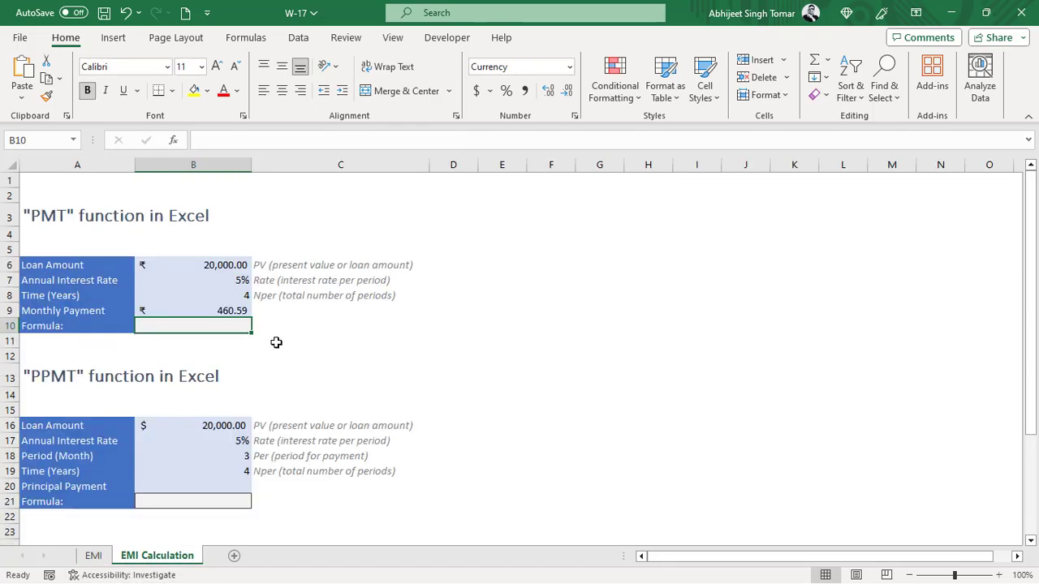
Display the Monthly Payment formula from B9 as text in the Formula cell B10 using FORMULATEXT.
text(=)
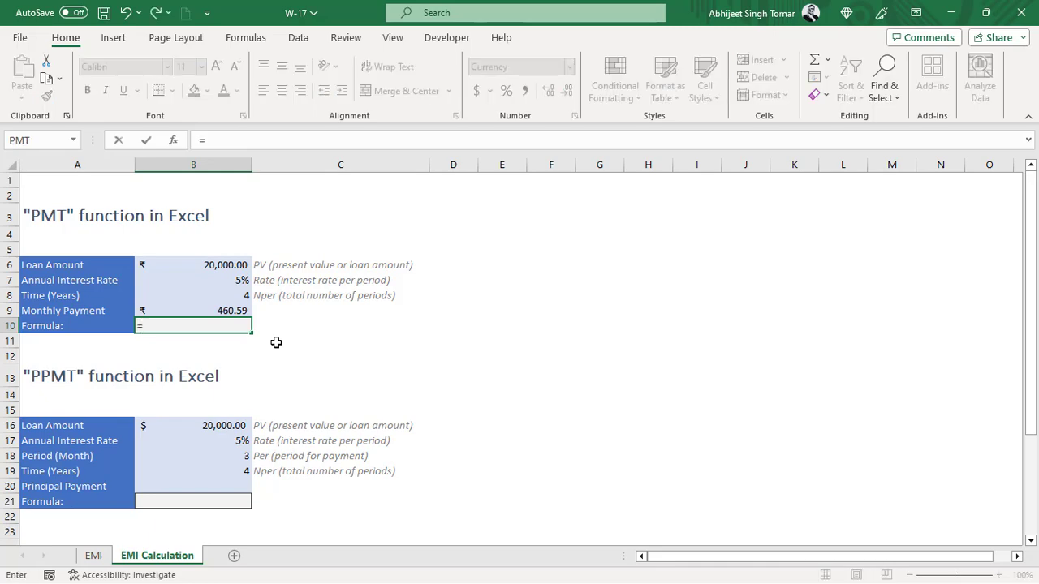
text(formu)
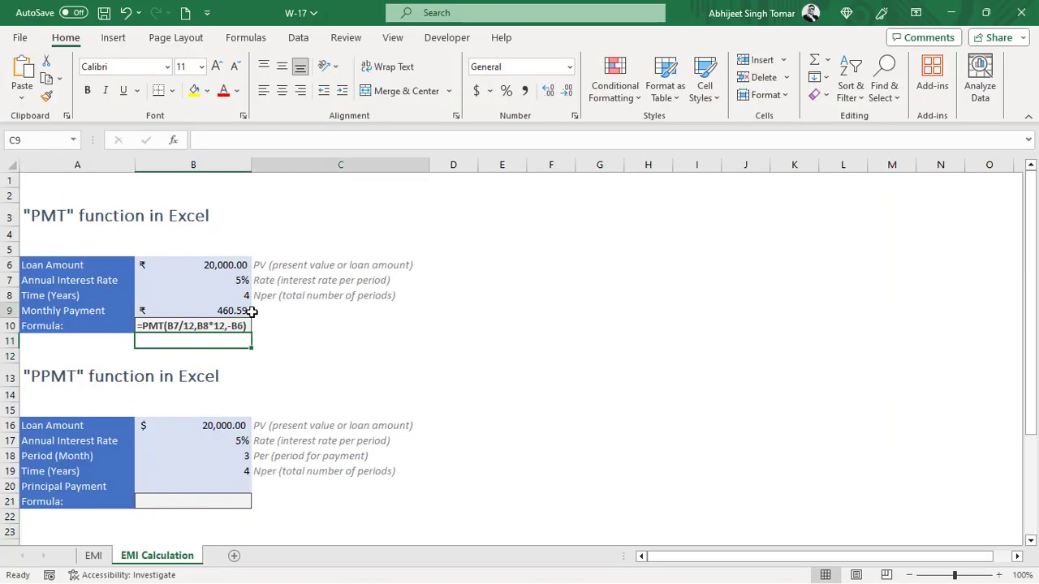
click(268, 317)
click(242, 313)
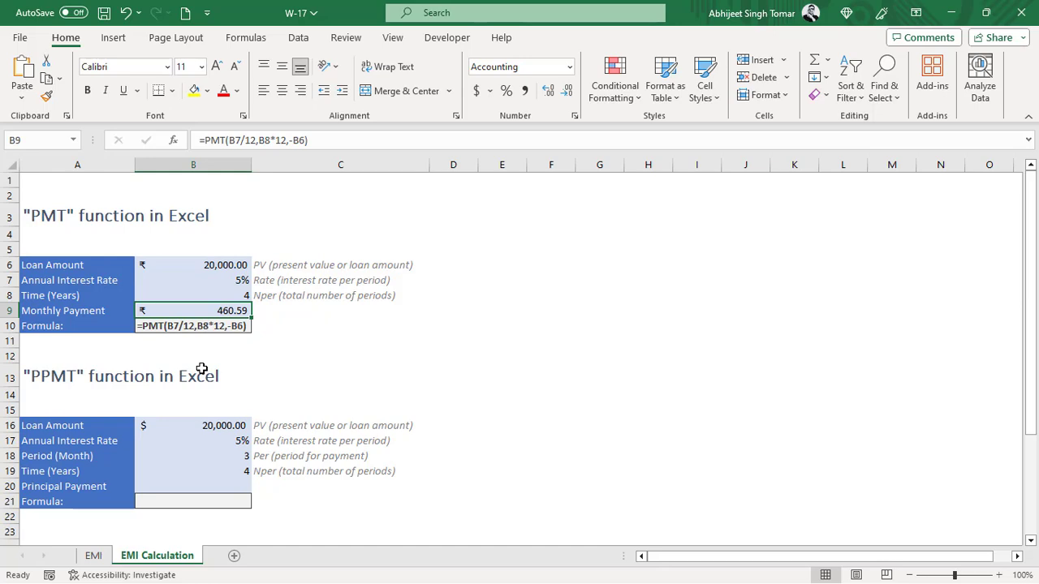
Examine the PPMT section, in particular its Period (Month) label and value.
scroll(202, 369, down, 3)
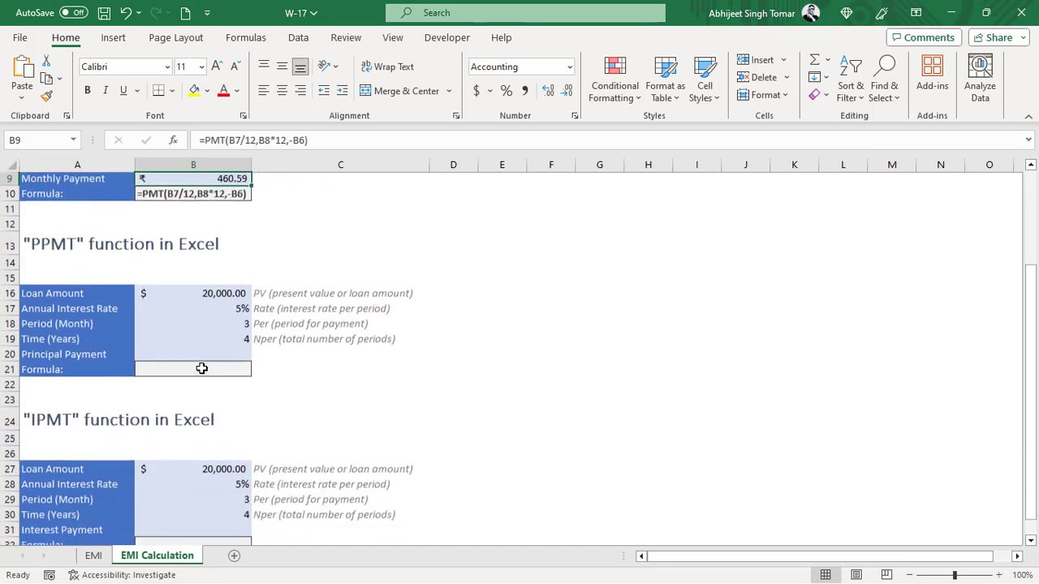
click(48, 241)
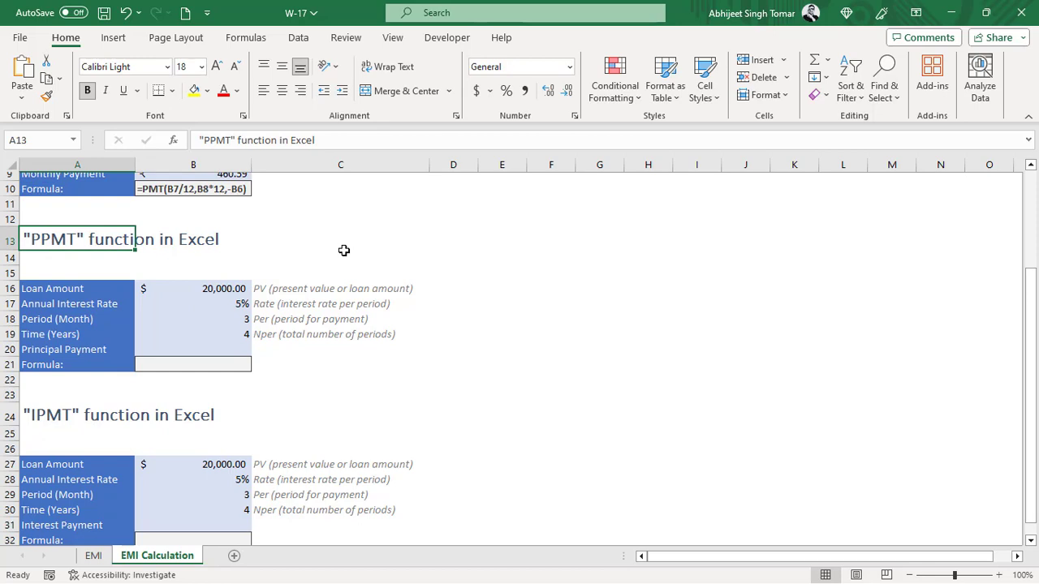
click(343, 320)
click(70, 320)
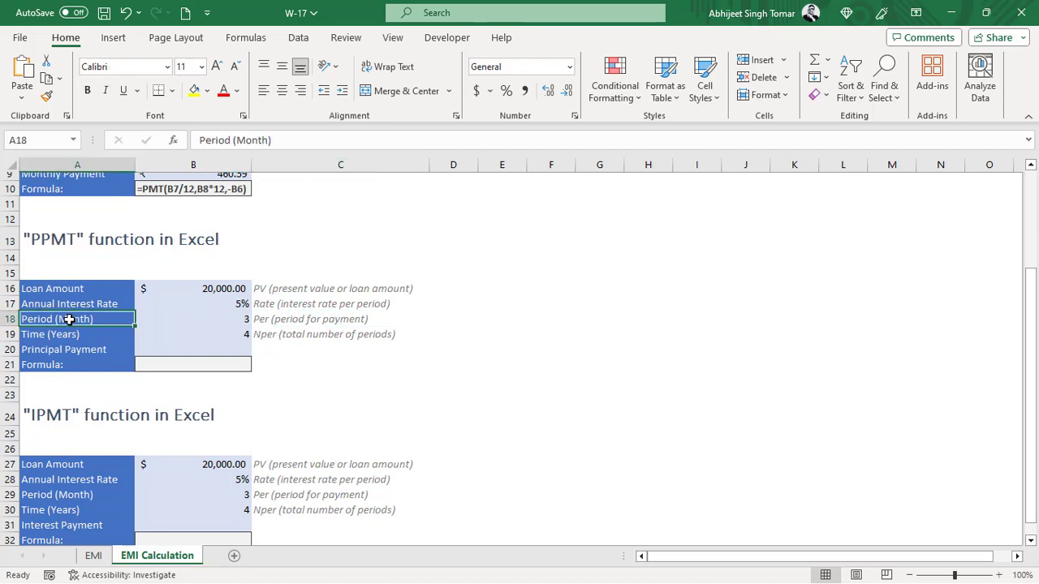
click(219, 323)
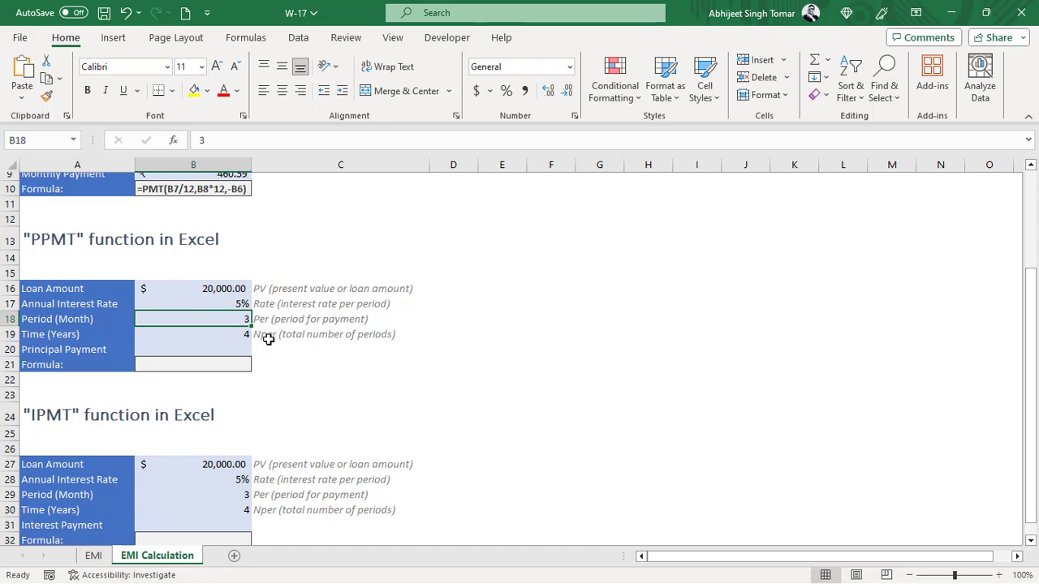
Start a PPMT function in the Principal Payment cell B20 with B17/12 as the rate argument.
click(223, 348)
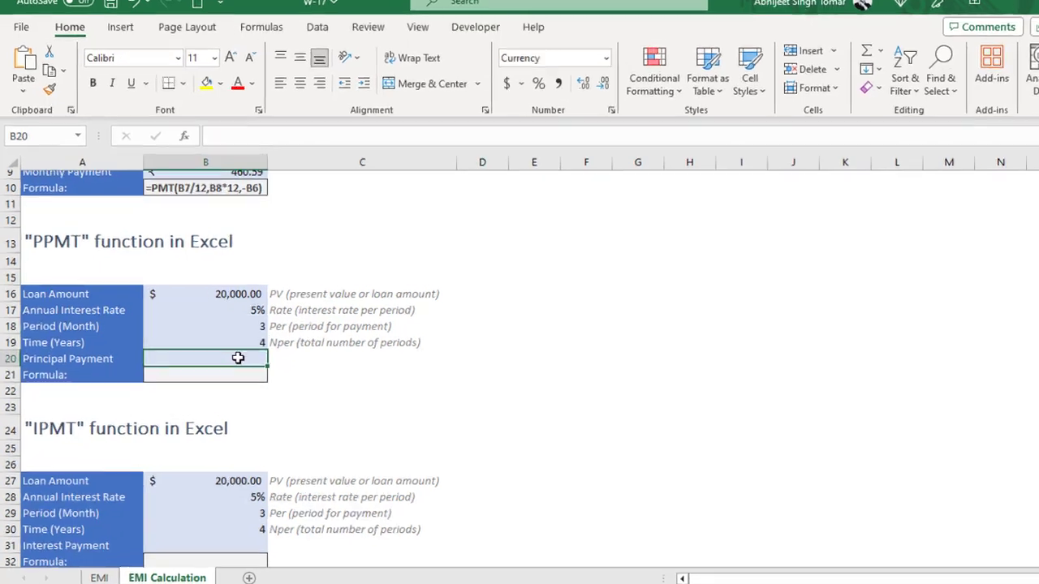
text(=)
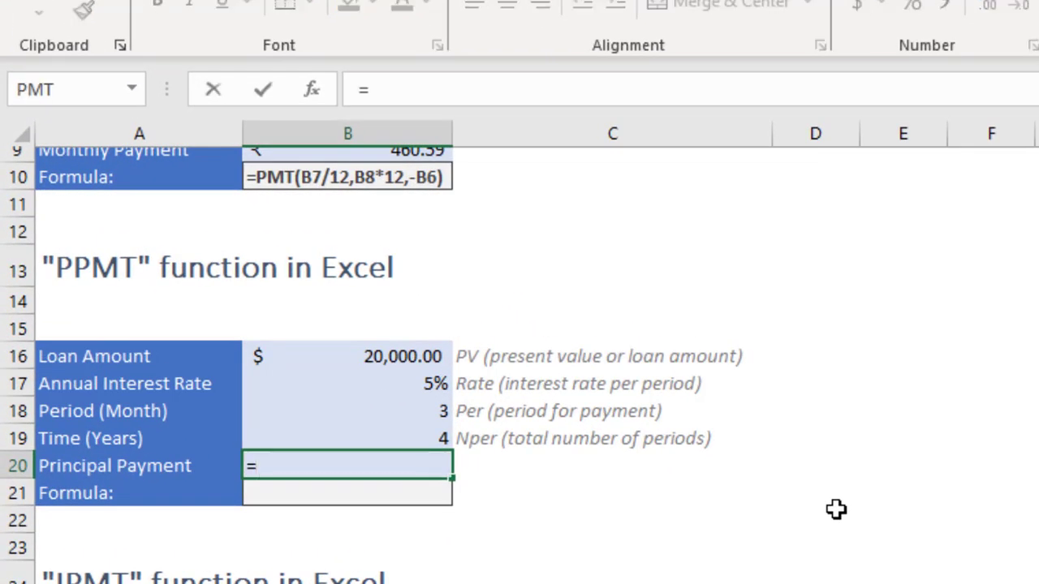
text(ppm)
key(Tab)
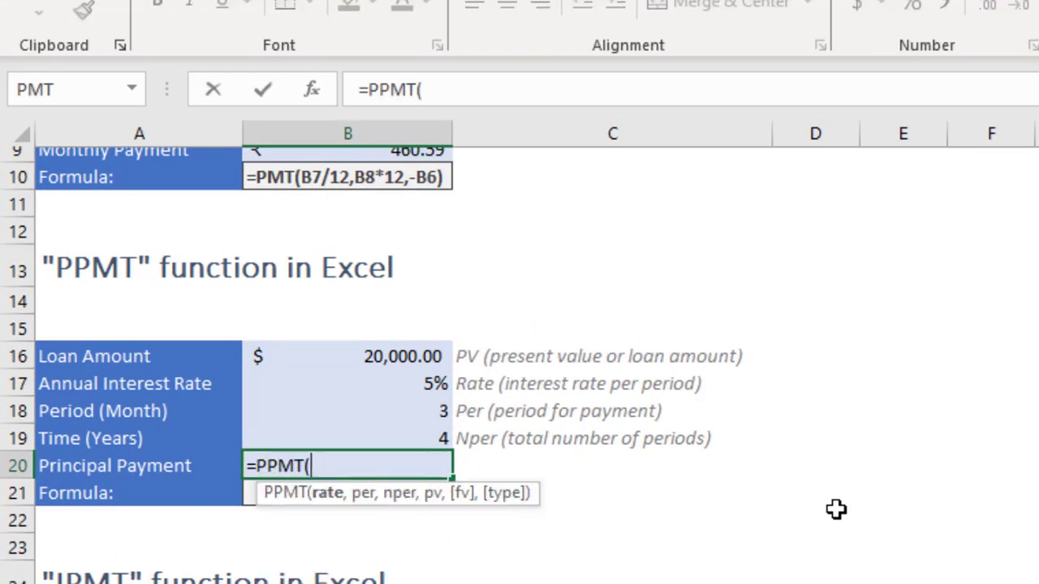
key(Up)
key(Up)
key(Up)
text(/12)
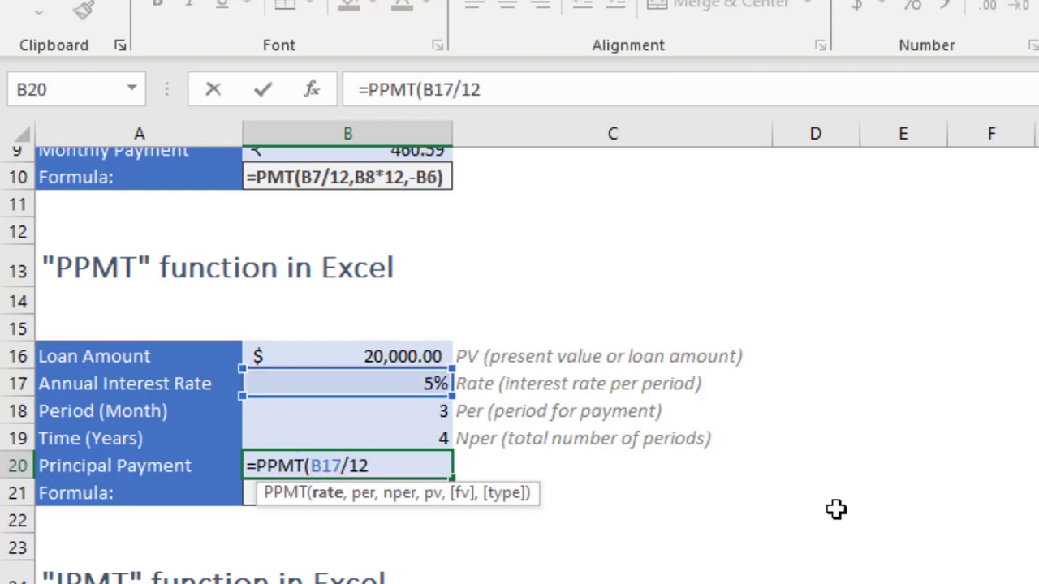
text(,)
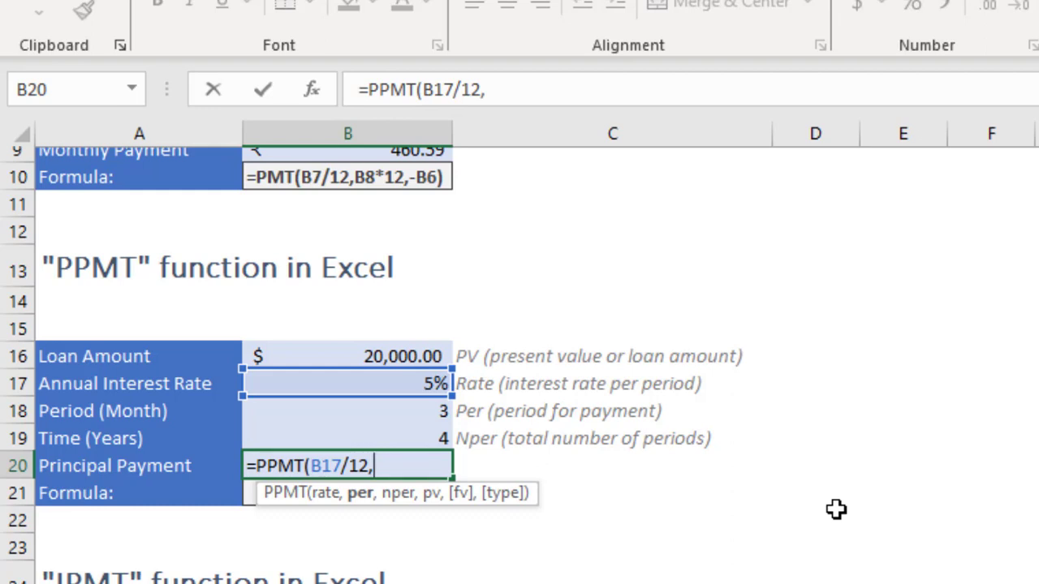
Supply B18 as the period and B19*12 as the number of periods in the PPMT function.
key(Up)
key(Up)
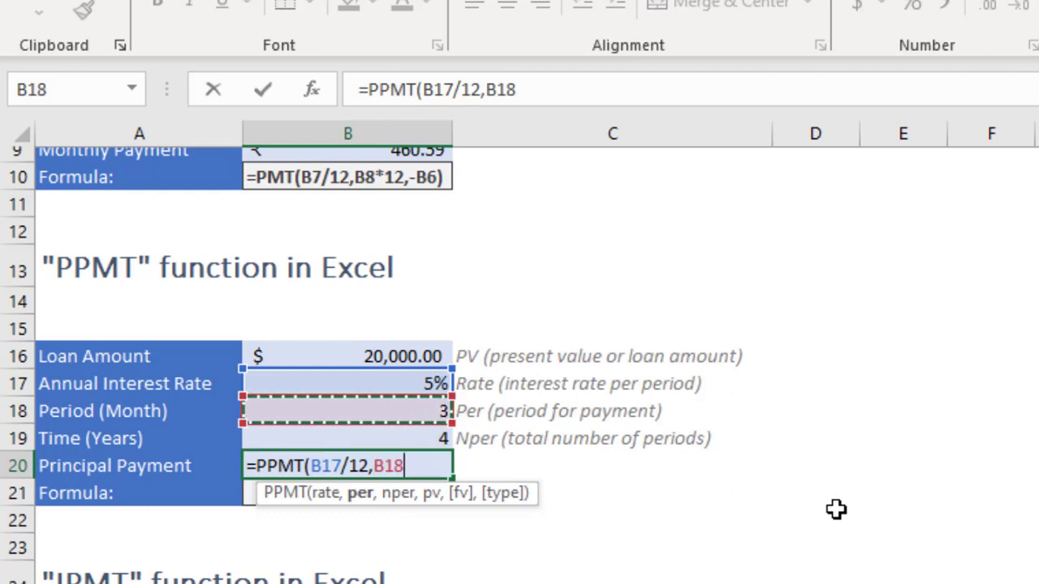
text(,)
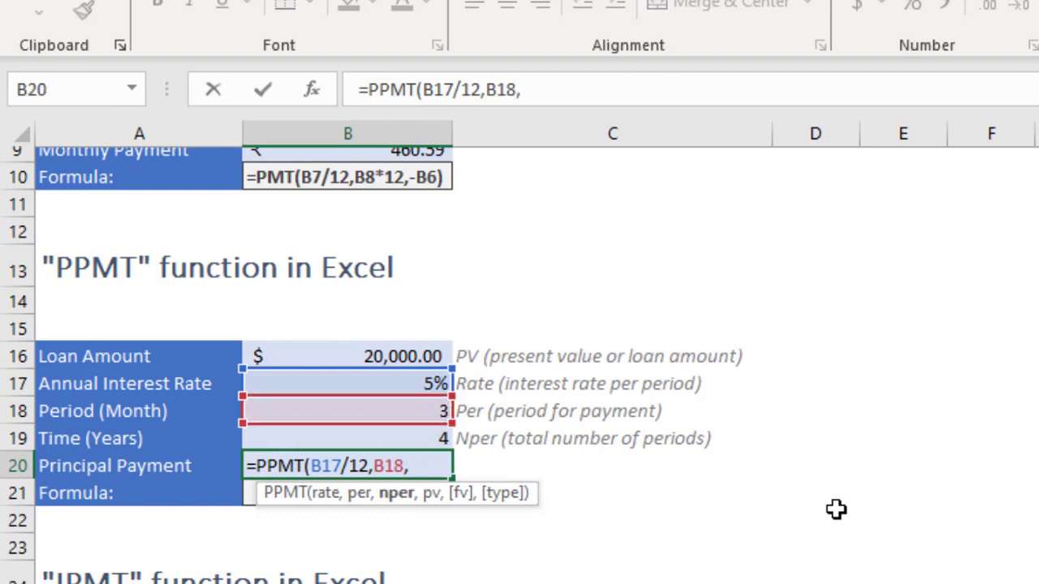
key(Up)
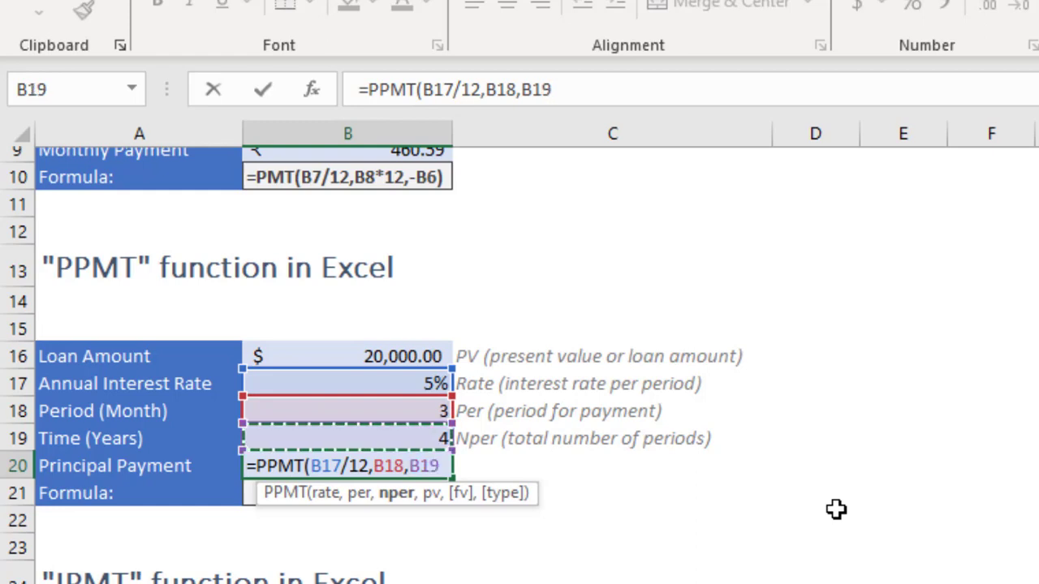
text(*12)
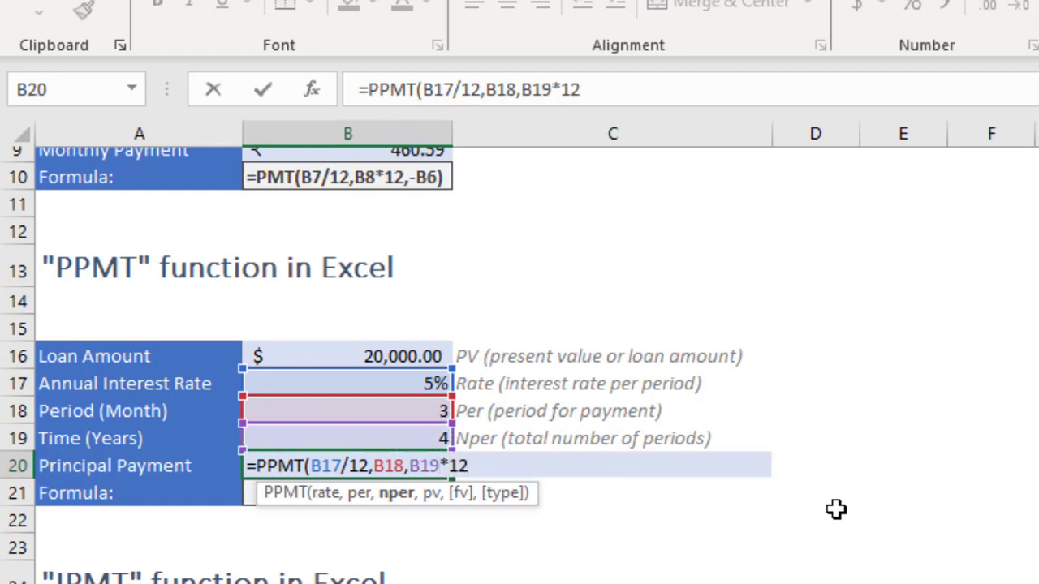
text(,)
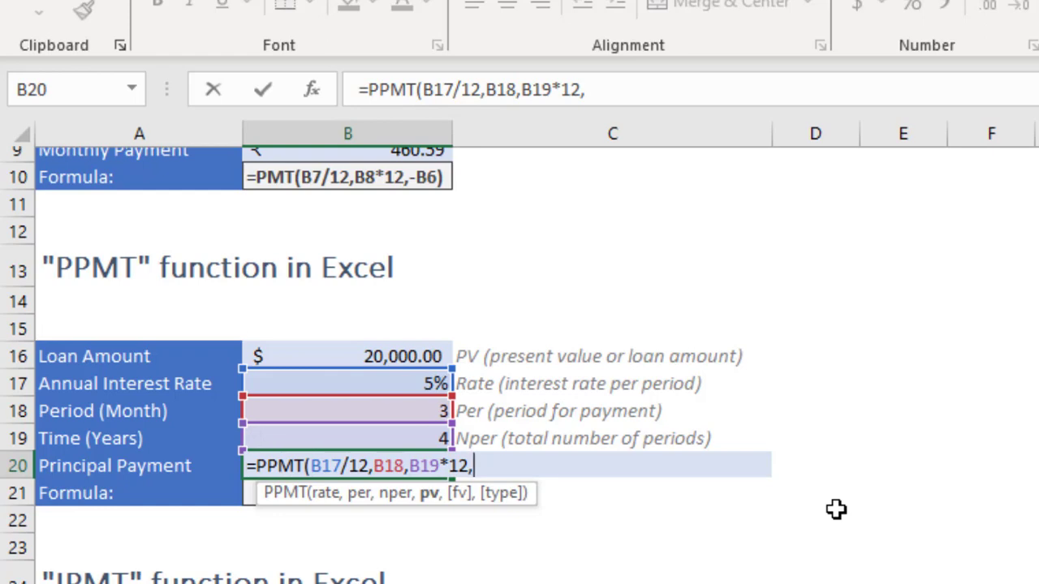
Supply the loan amount in B16 as the present value and complete the PPMT formula in B20.
key(Up)
key(Up)
key(Up)
key(Up)
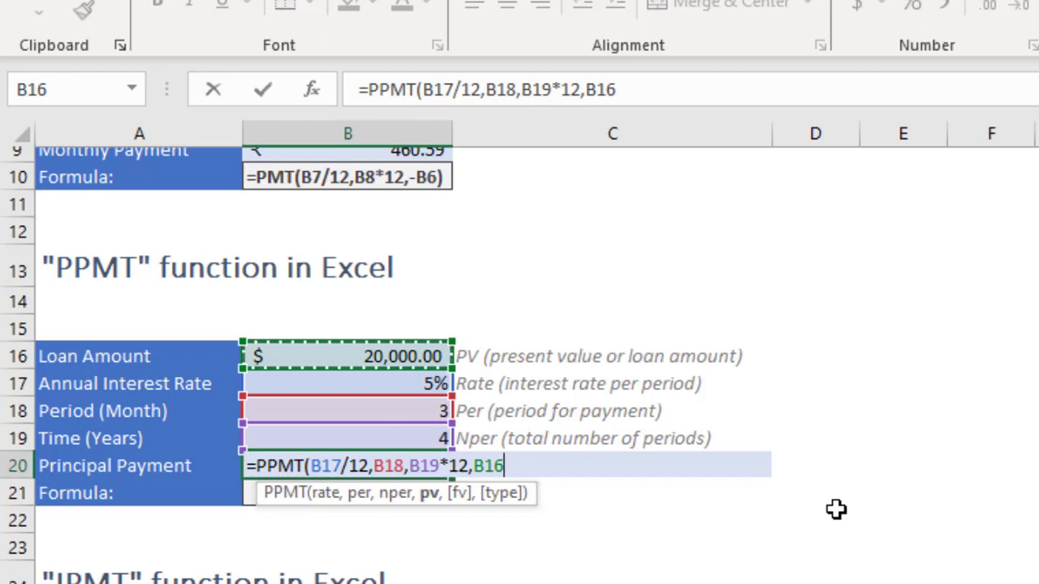
text())
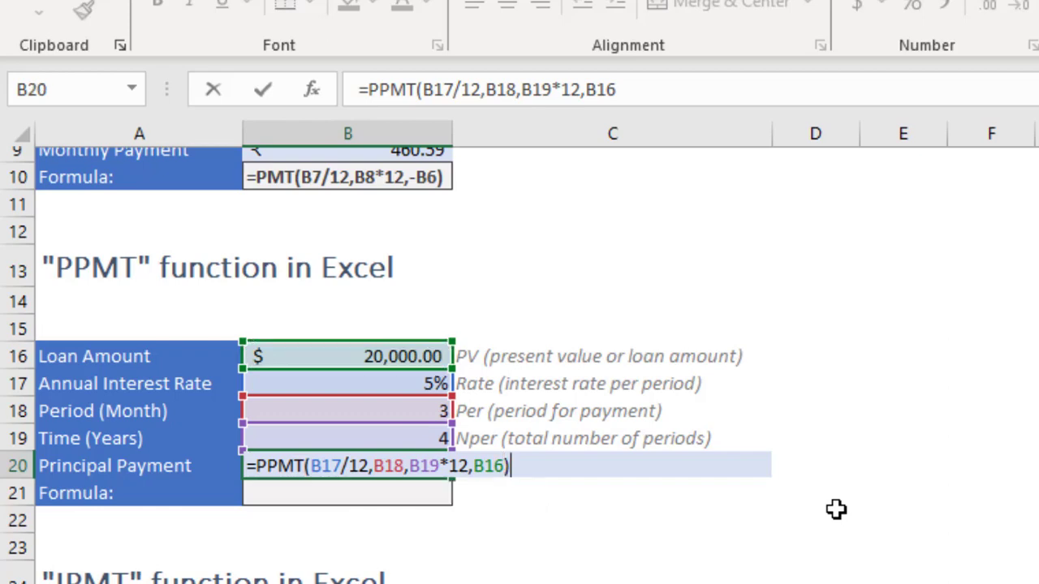
key(Return)
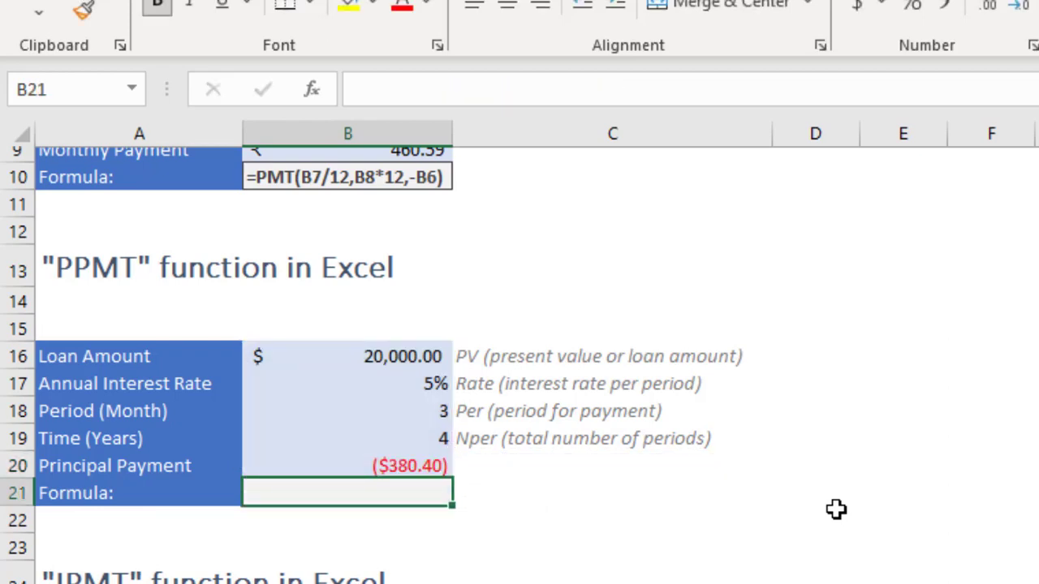
Make the present value negative (-B16) in the B20 PPMT formula and compare the principal payment with the monthly payment in B9.
key(Up)
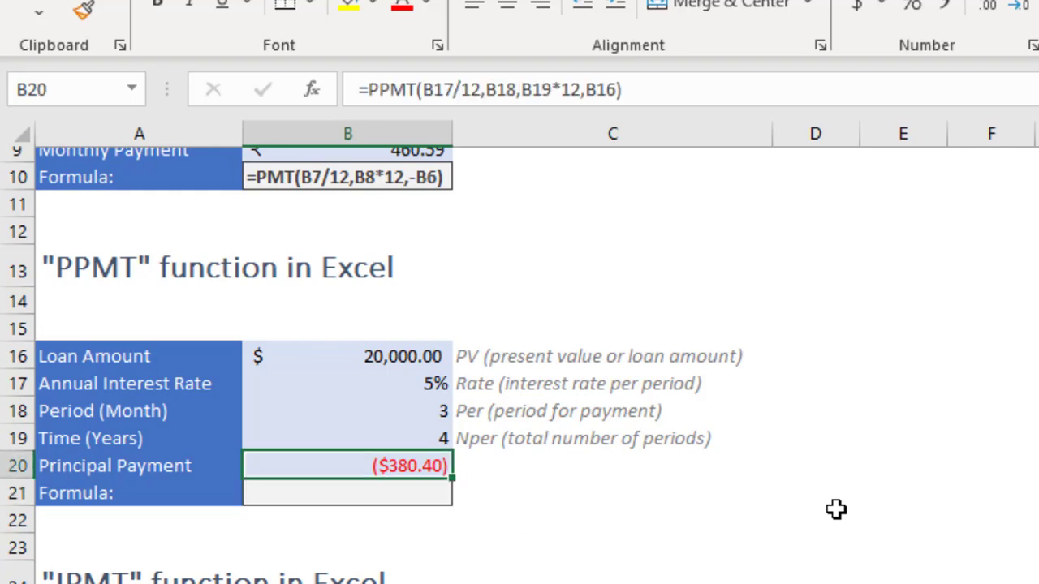
click(588, 90)
text(-)
key(Return)
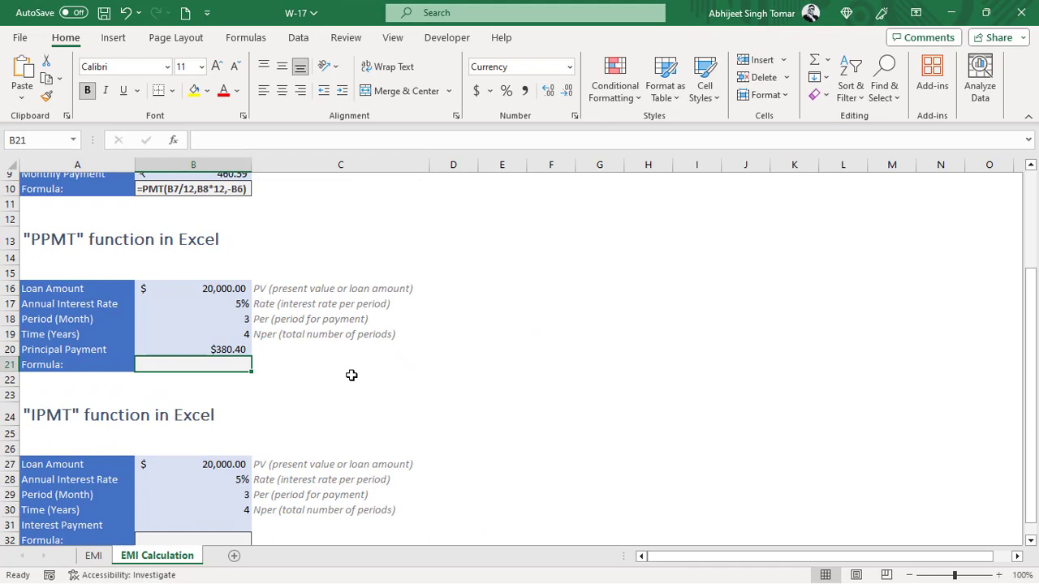
scroll(351, 375, up, 3)
click(243, 314)
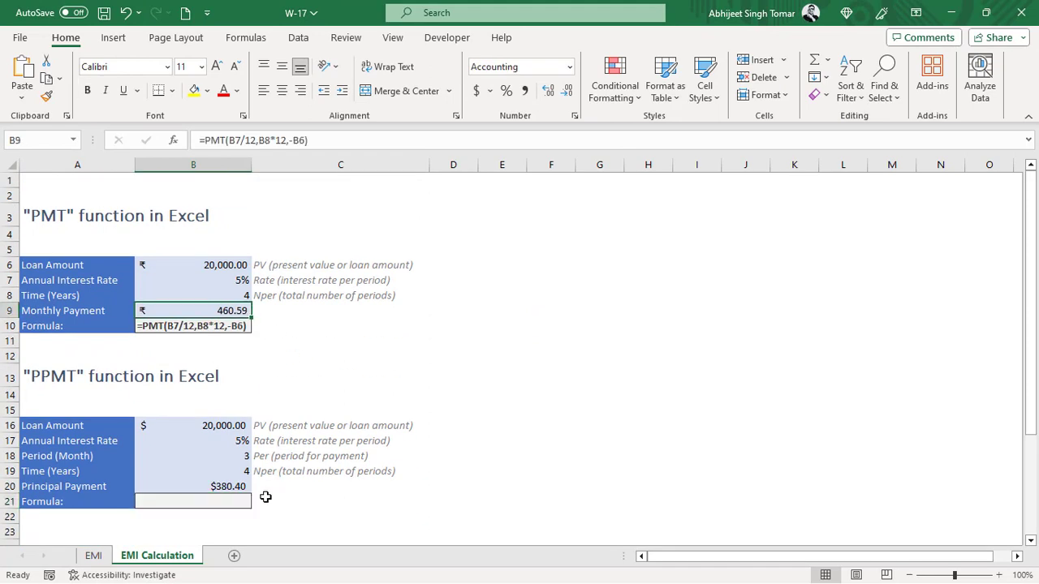
click(235, 489)
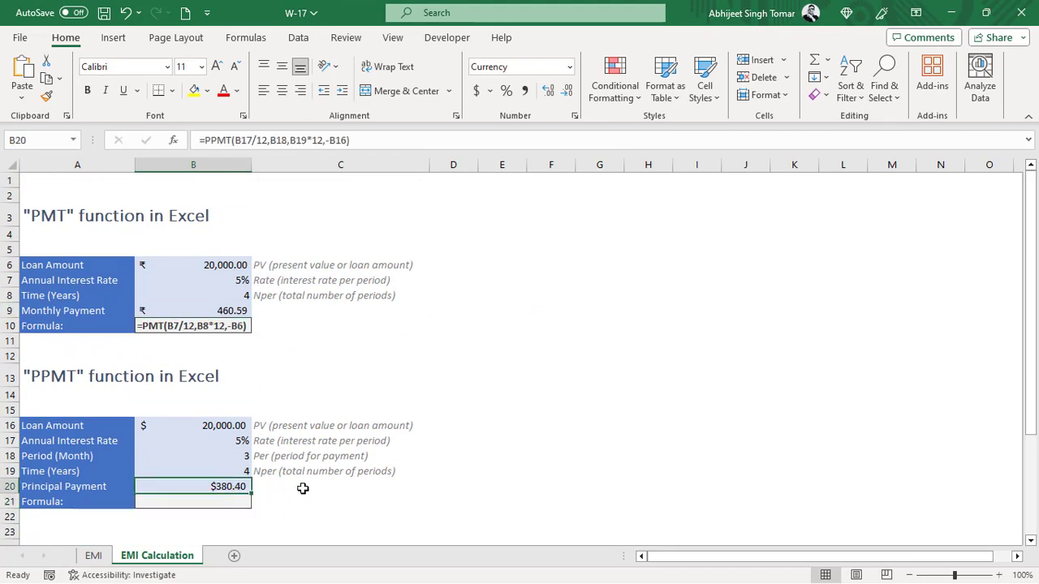
Show the PPMT formula =PPMT(B17/12,B18,B19*12,-B16) as text in the Formula cell B21.
scroll(303, 488, down, 2)
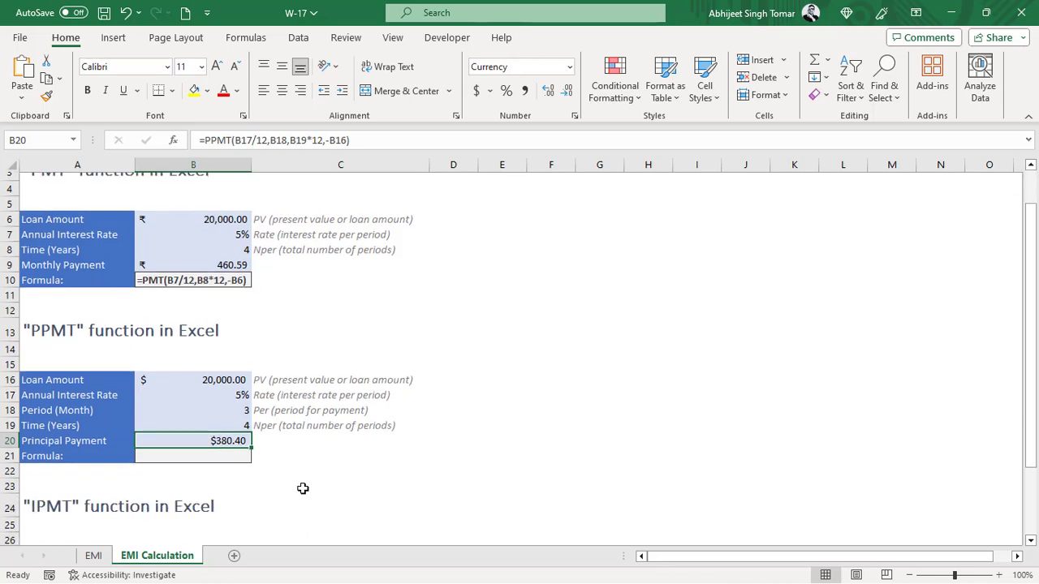
click(219, 412)
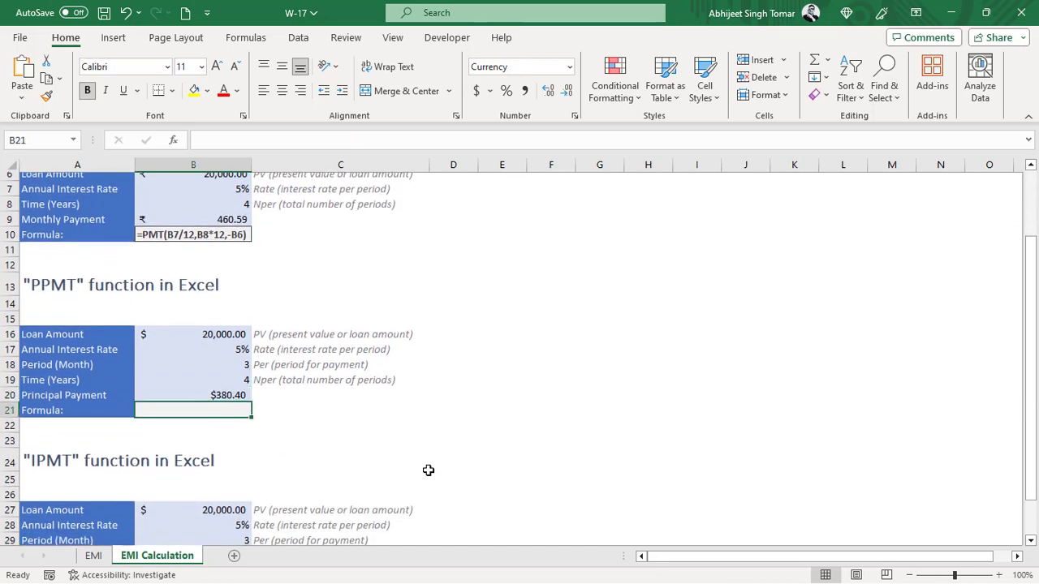
text(=PPMT(B17/12,B18,B19*12,-B16)
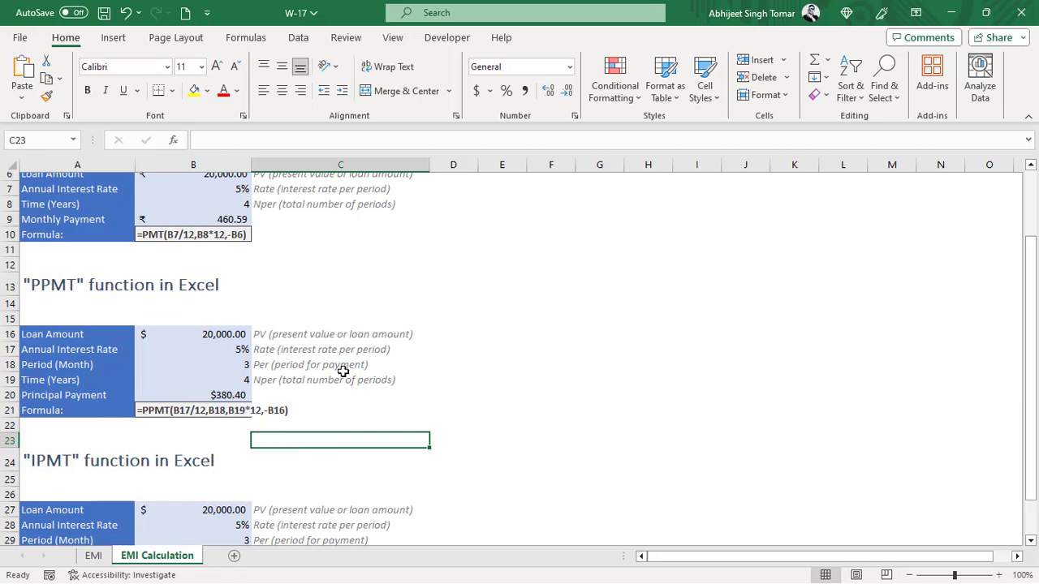
click(531, 288)
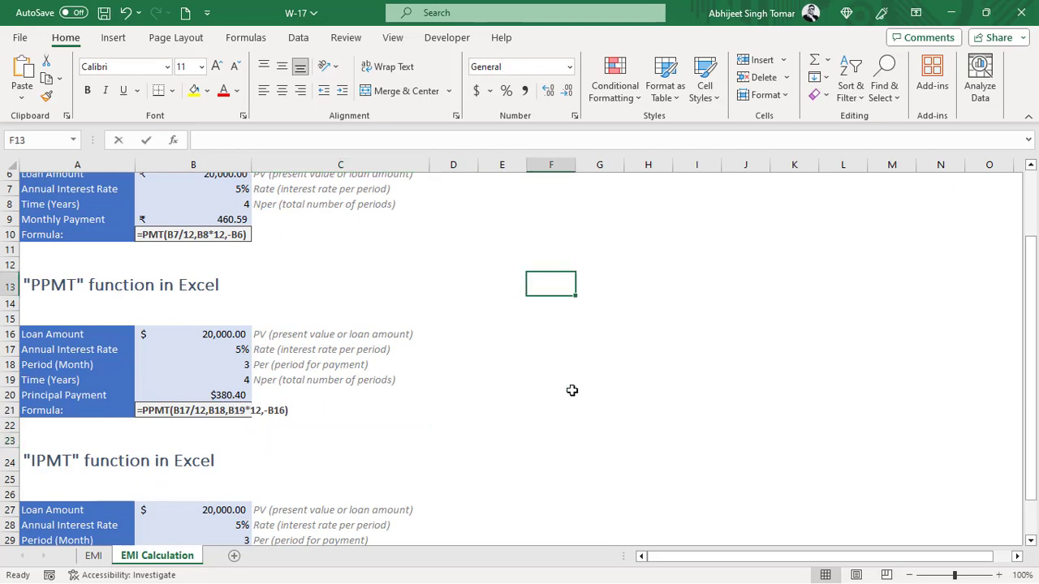
Subtract the principal payment from the monthly payment in F13 with the formula =B9-B20.
text(=)
click(237, 218)
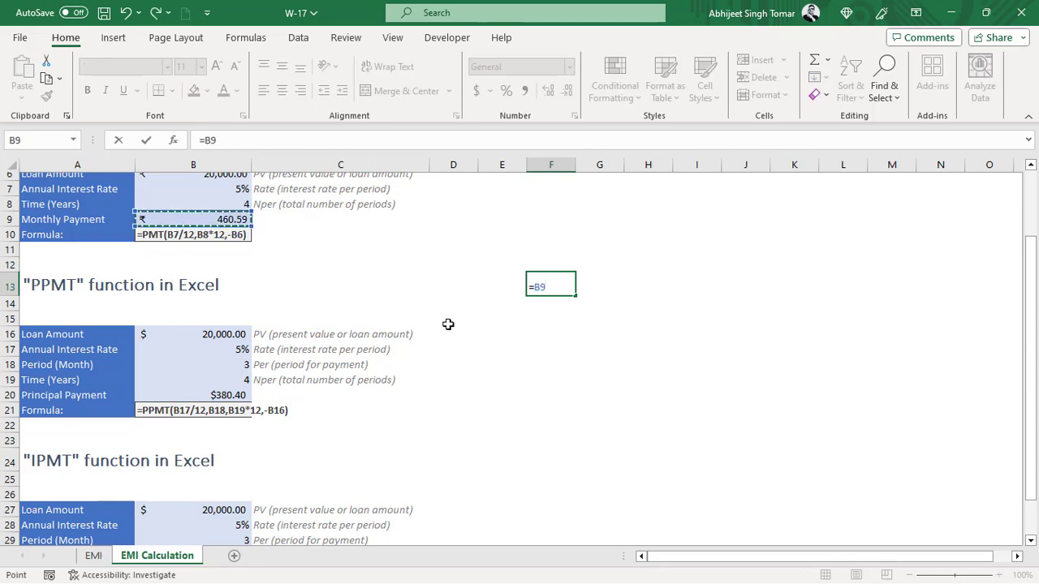
text(-)
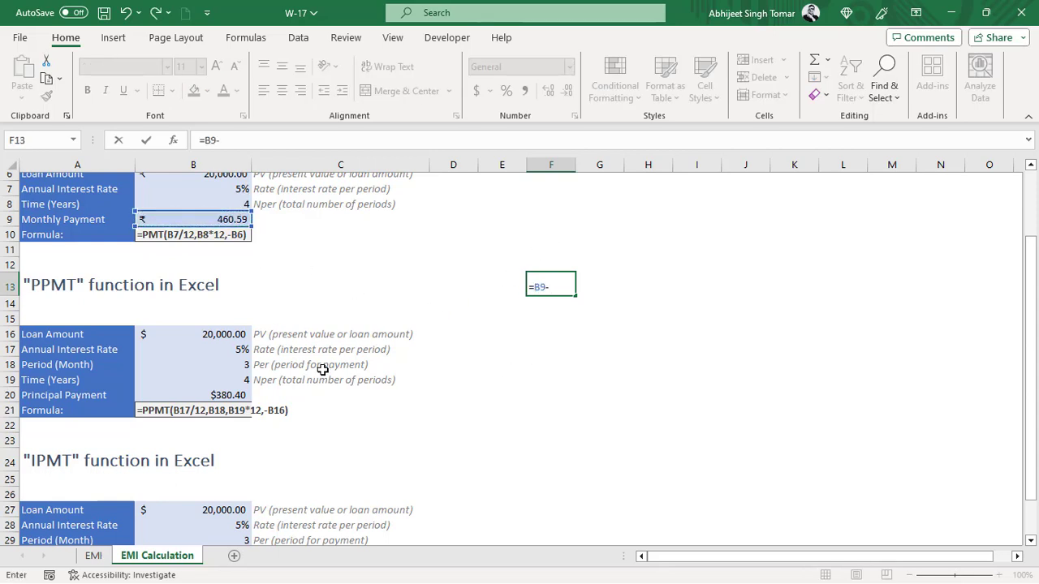
click(233, 396)
key(Return)
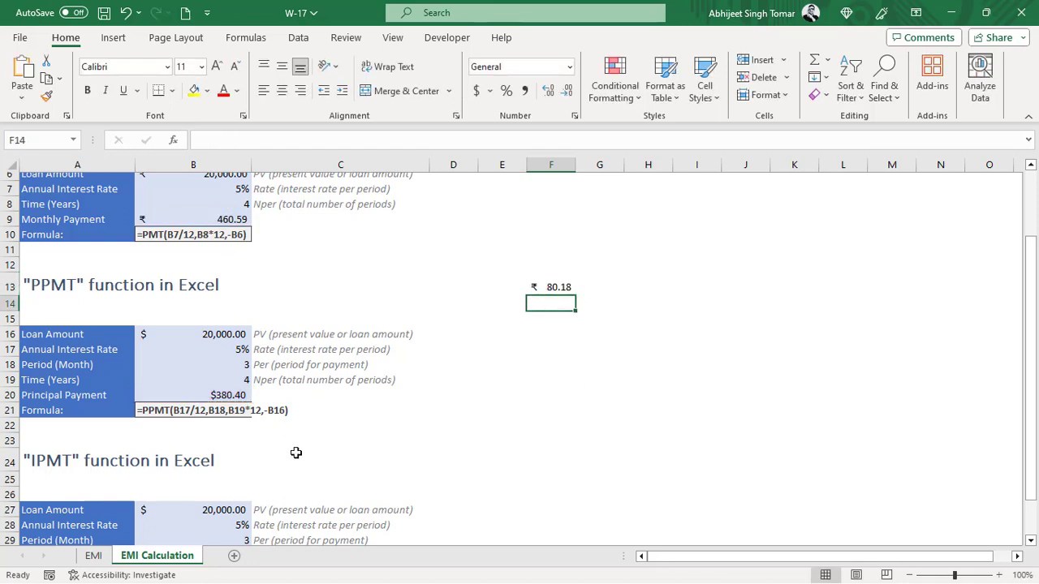
Start an IPMT formula in the Interest Payment cell B31 with B28/12 as the rate.
scroll(297, 453, down, 3)
click(241, 435)
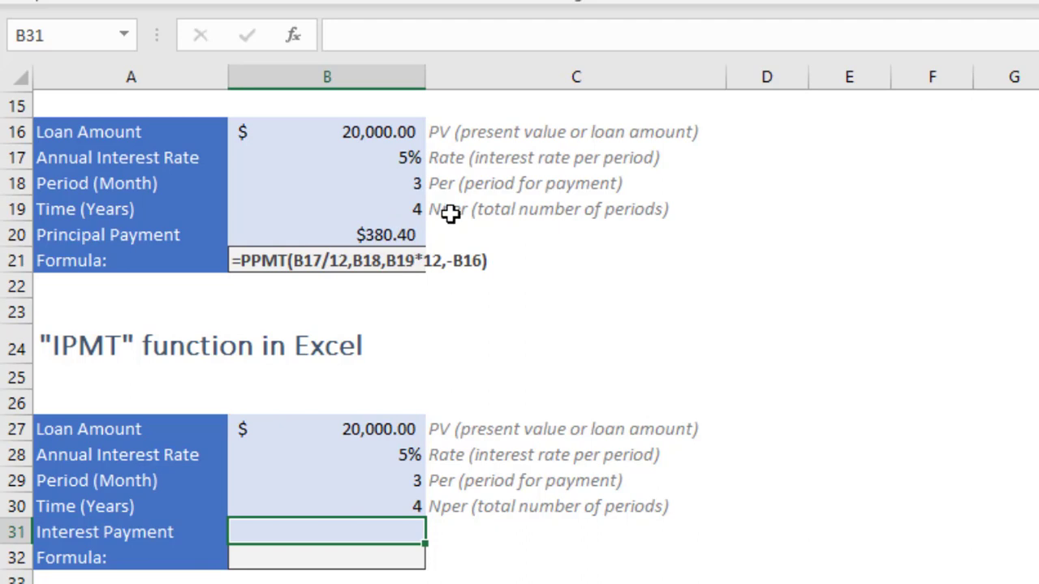
text(=i)
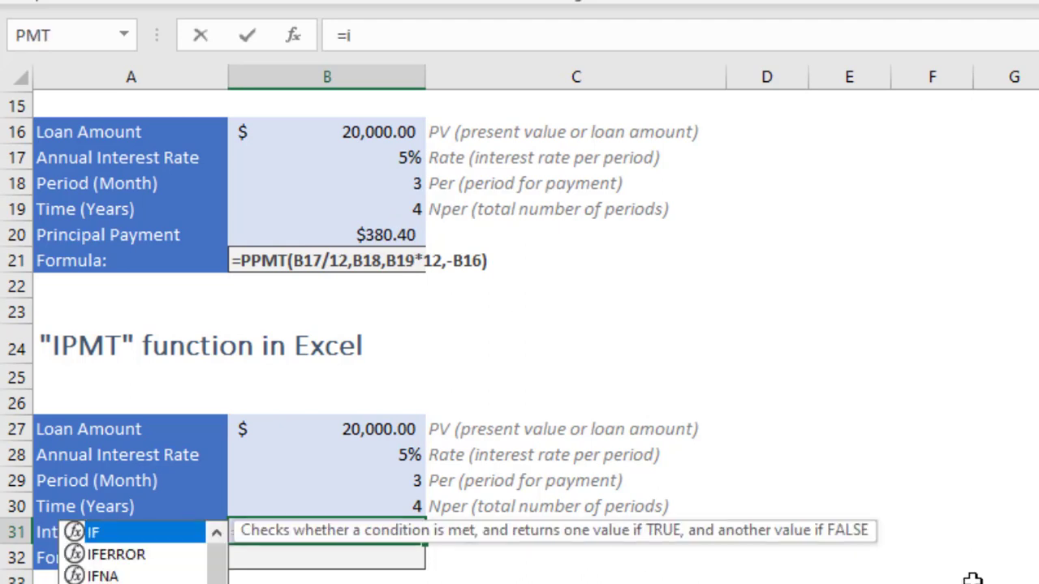
text(pm)
key(Tab)
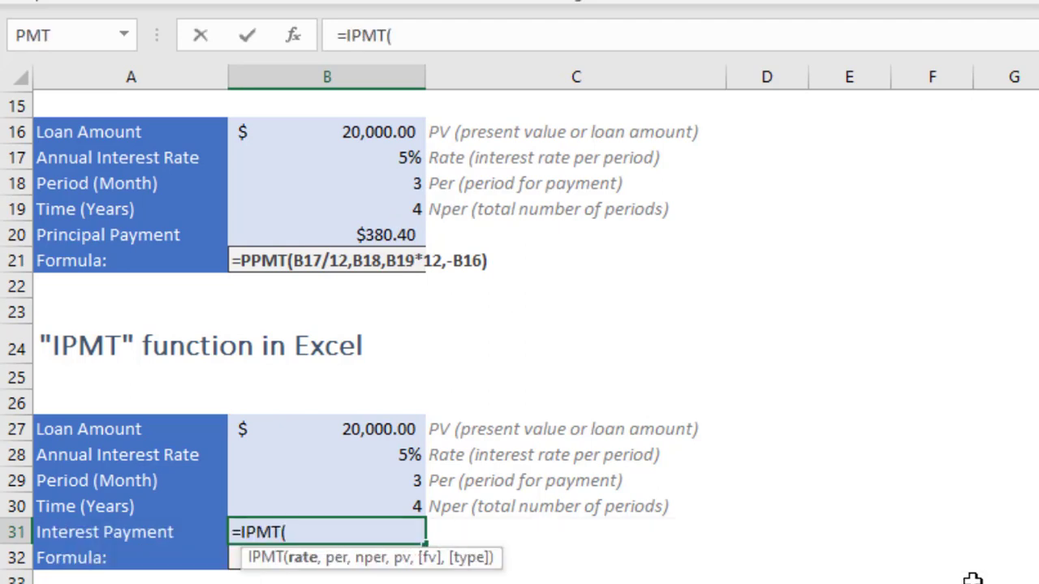
key(Up)
key(Up)
key(Up)
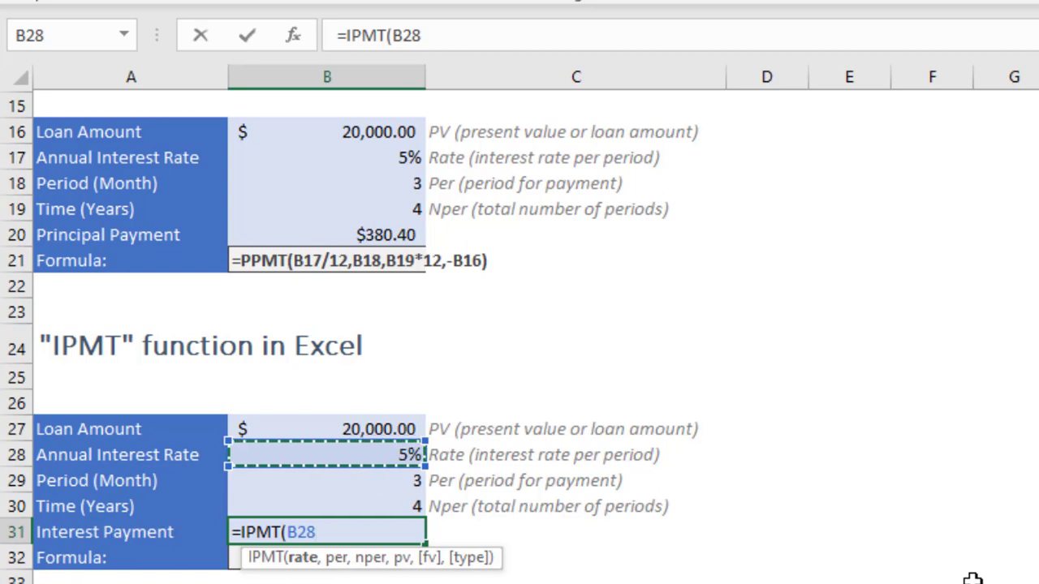
text(/12)
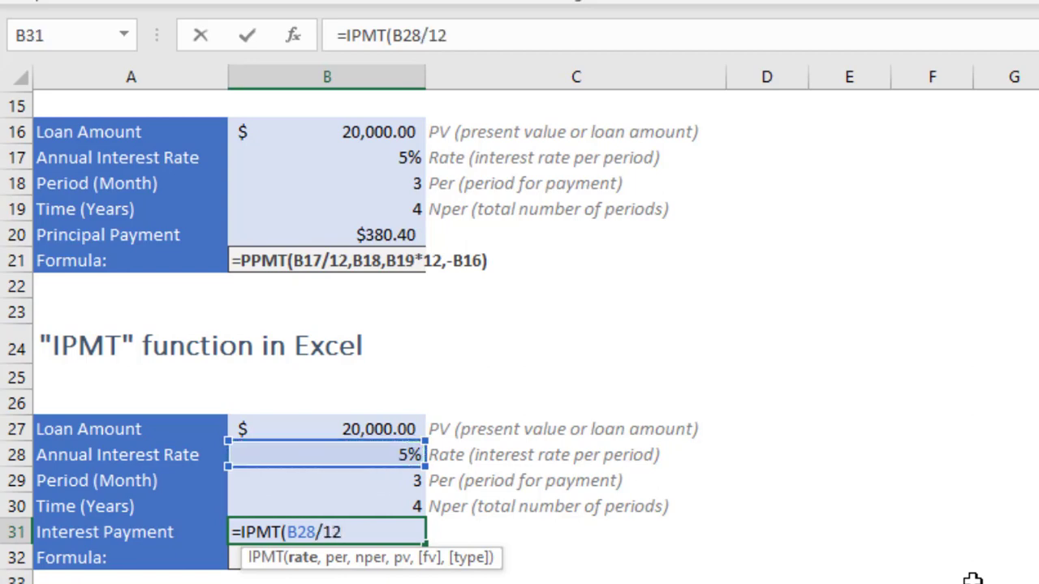
Supply B29 as the period and B30*12 as the number of periods in the IPMT formula.
text(,)
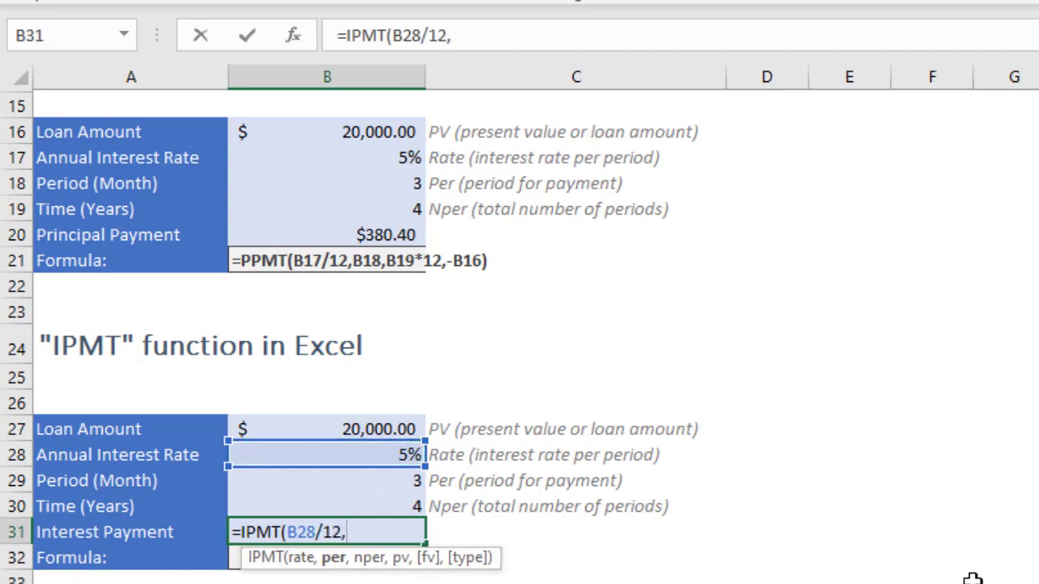
key(Up)
key(Up)
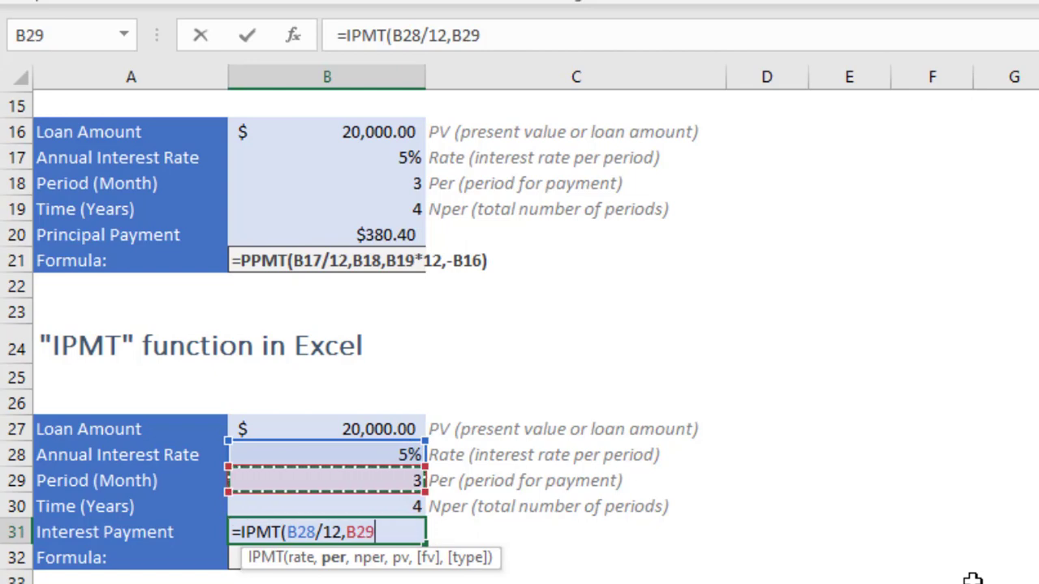
text(,)
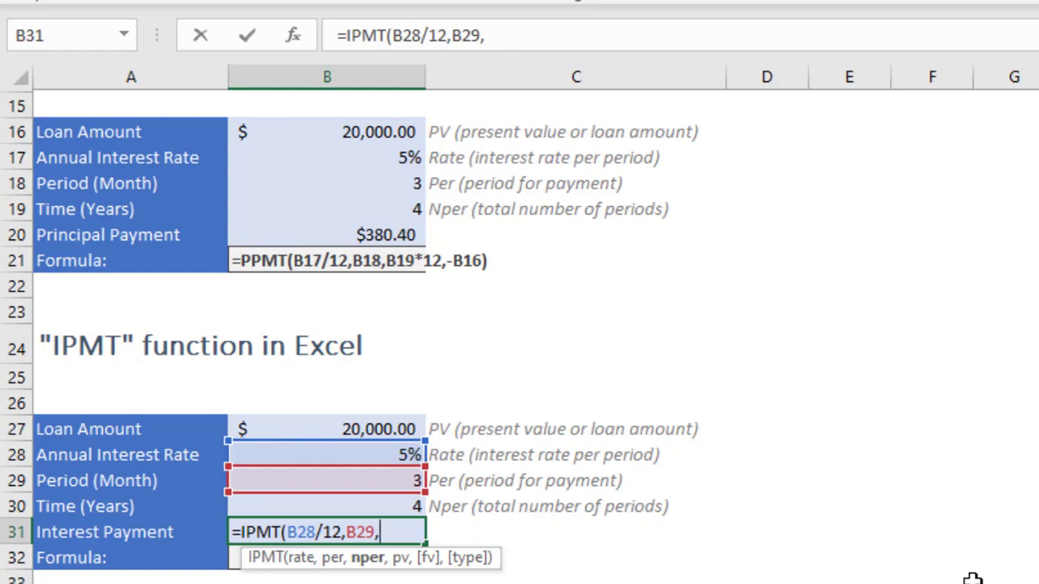
key(Up)
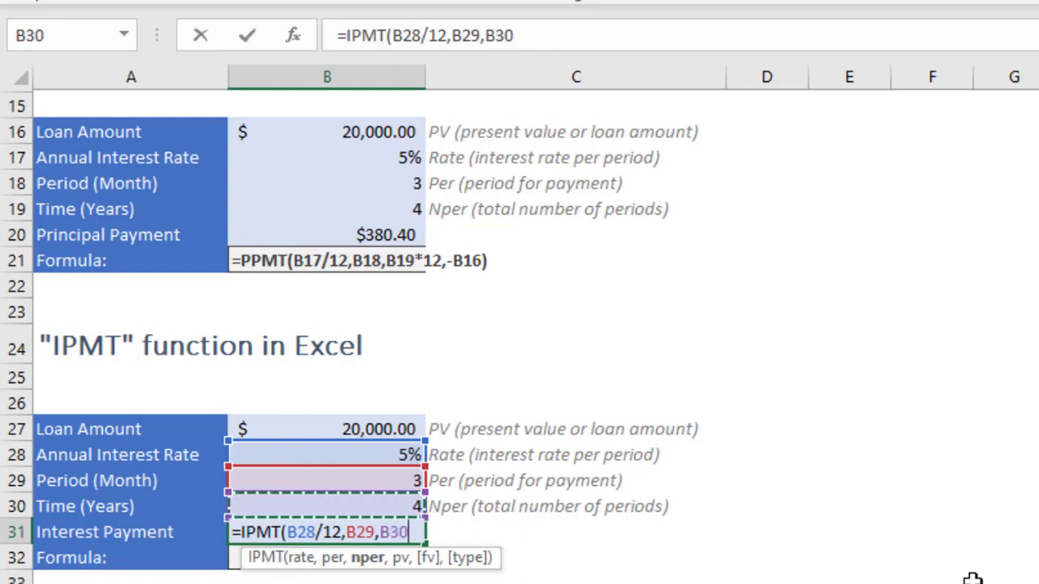
text(*12)
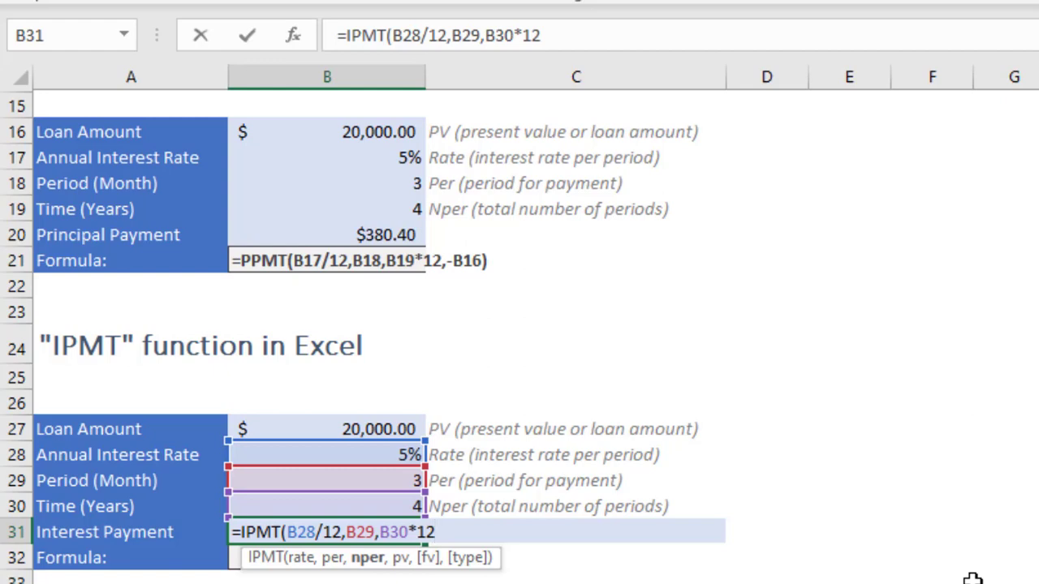
Supply the negative loan amount -B27 as the present value and complete the IPMT formula in B31.
text(,)
key(Up)
key(Up)
key(Up)
key(Up)
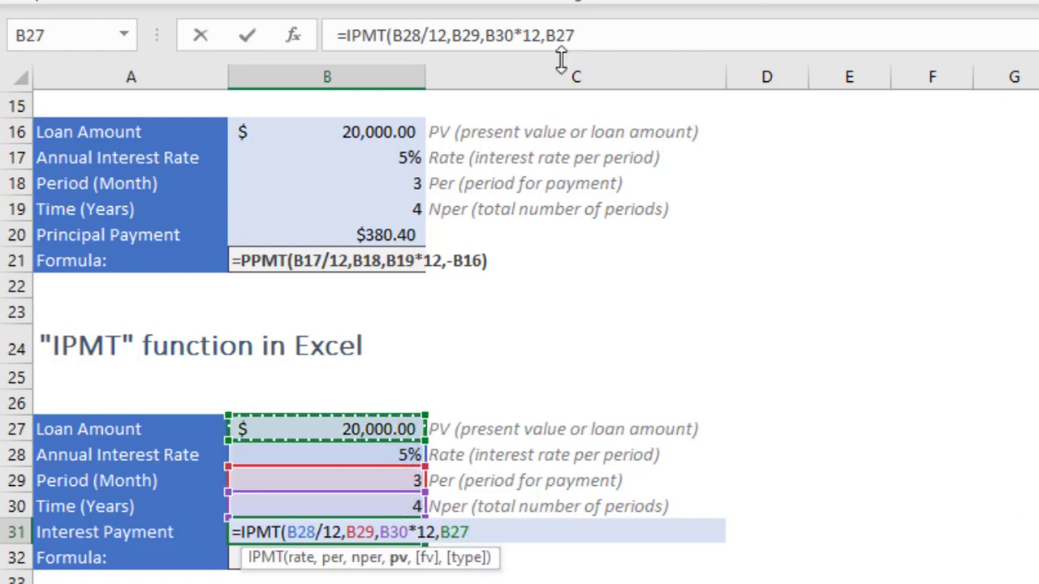
click(547, 35)
text(-)
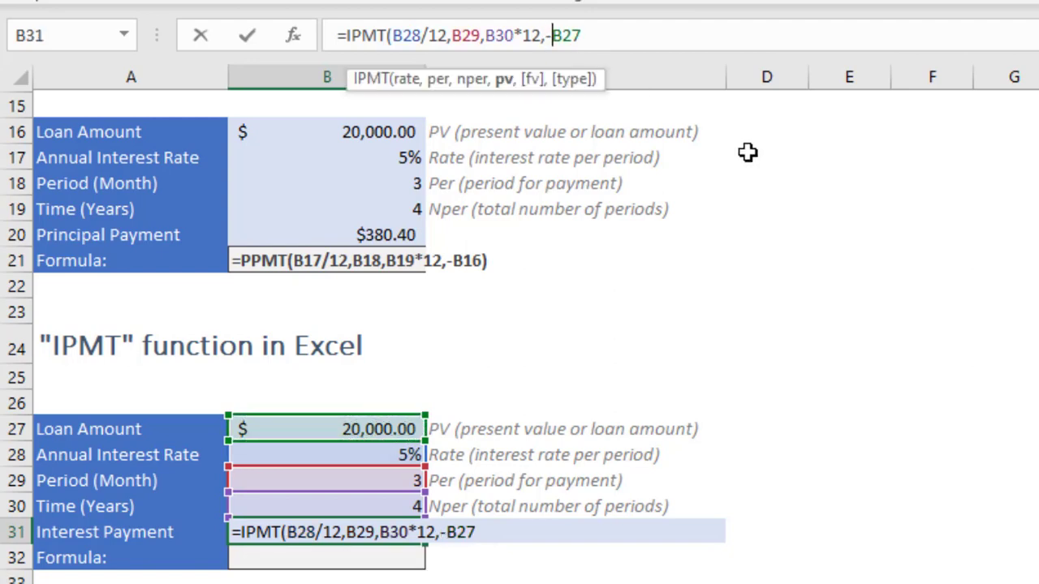
click(725, 32)
text())
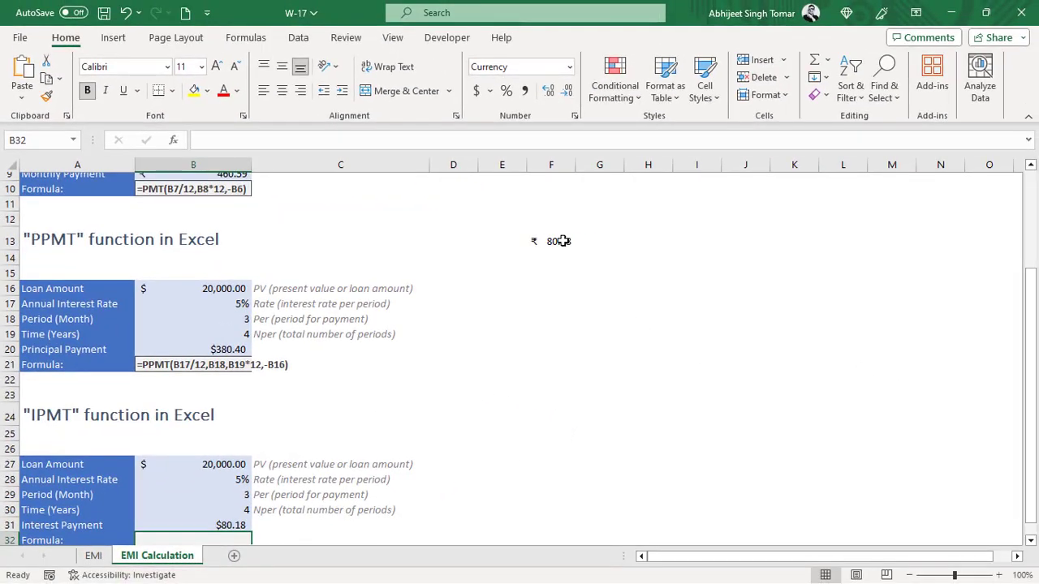
Compare the interest payment in B31 with the difference in F13, and its sum with the principal in B20 against the monthly payment in B9.
click(940, 202)
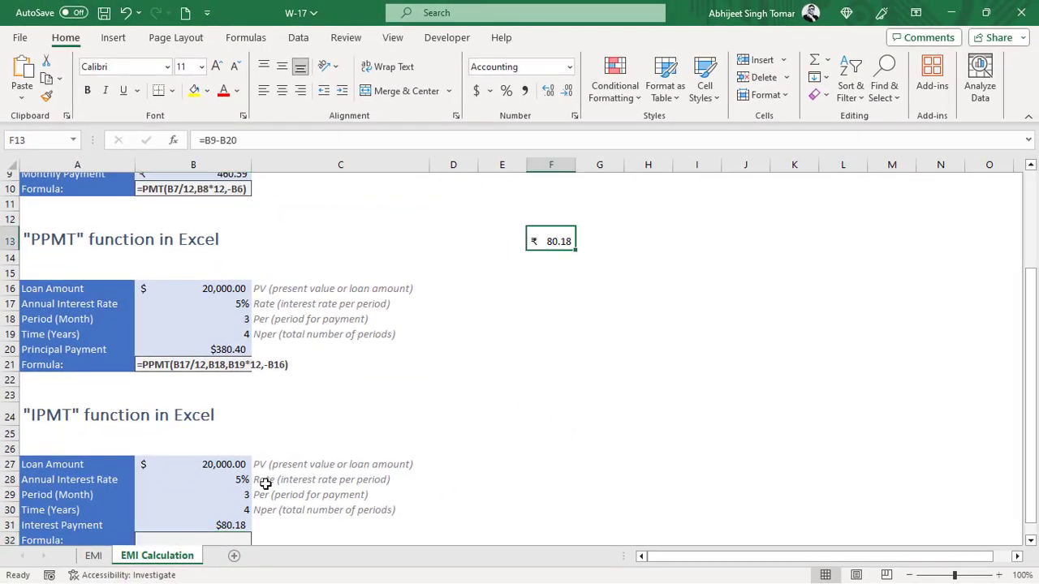
scroll(375, 475, down, 2)
click(231, 434)
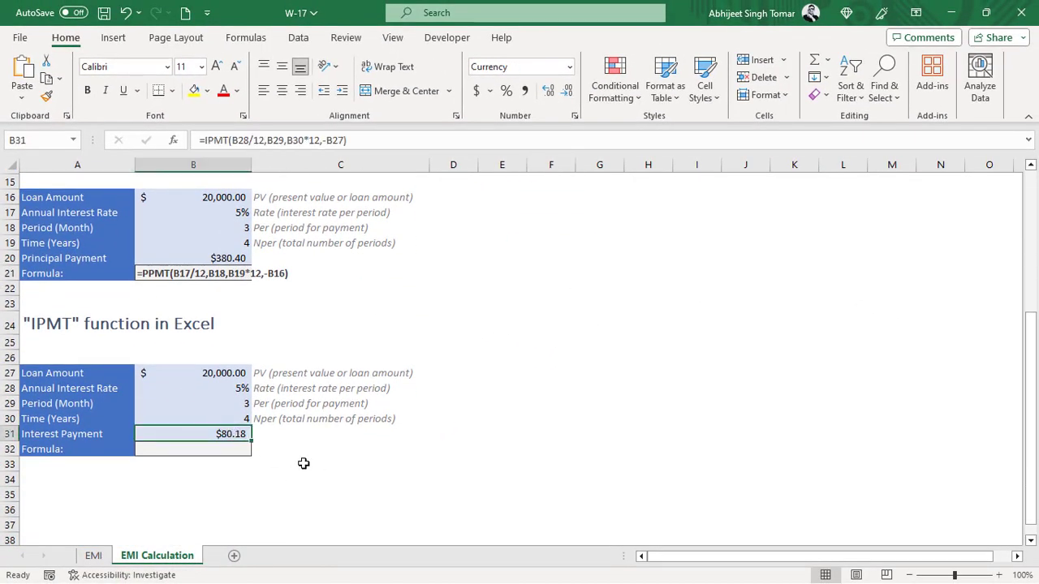
ctrl+click(231, 259)
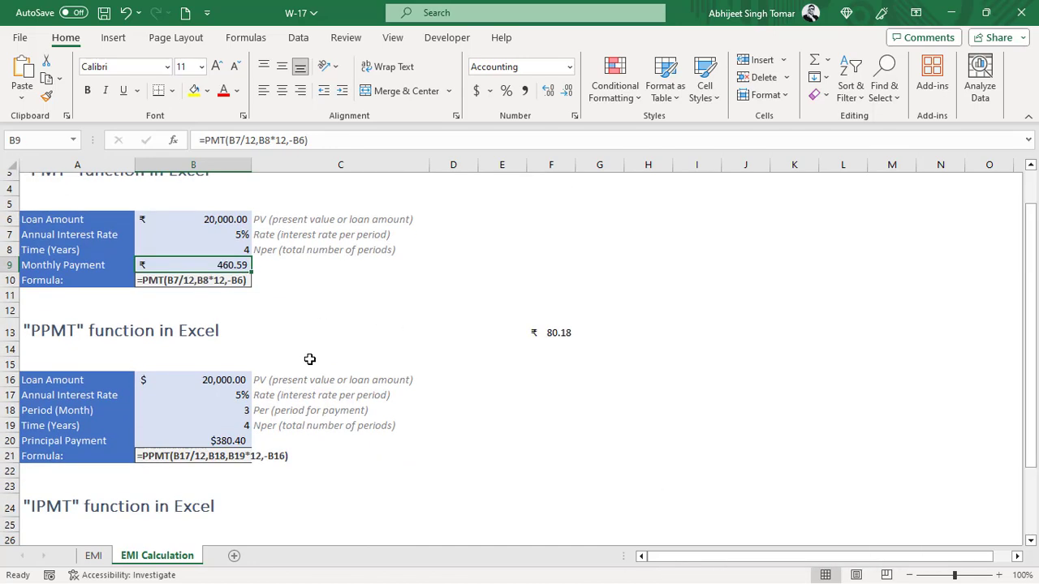
Show the IPMT formula =IPMT(B28/12,B29,B30*12,-B27) as text in the Formula cell B32.
scroll(331, 357, down, 3)
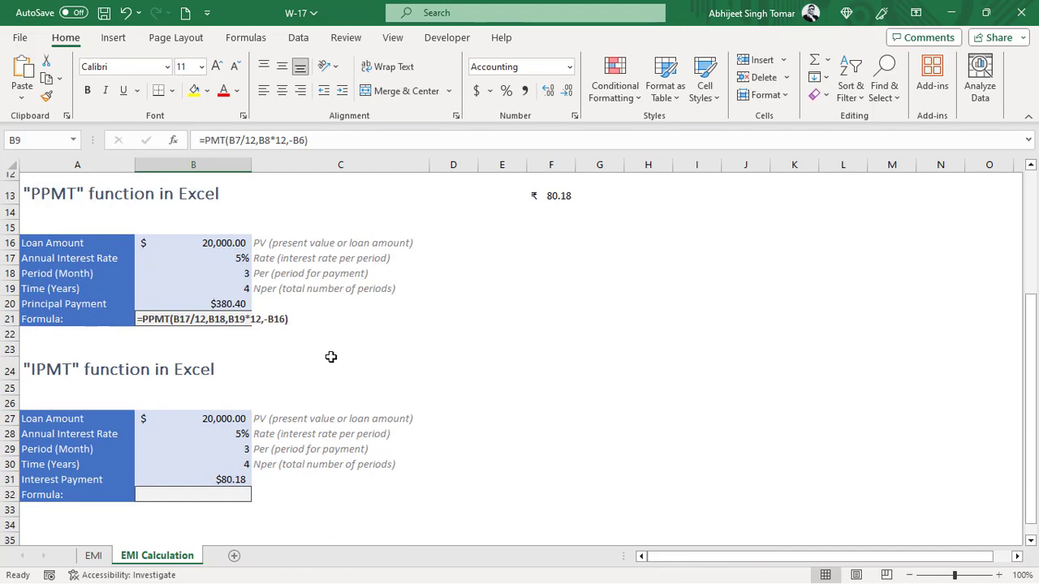
click(235, 493)
text(=fo)
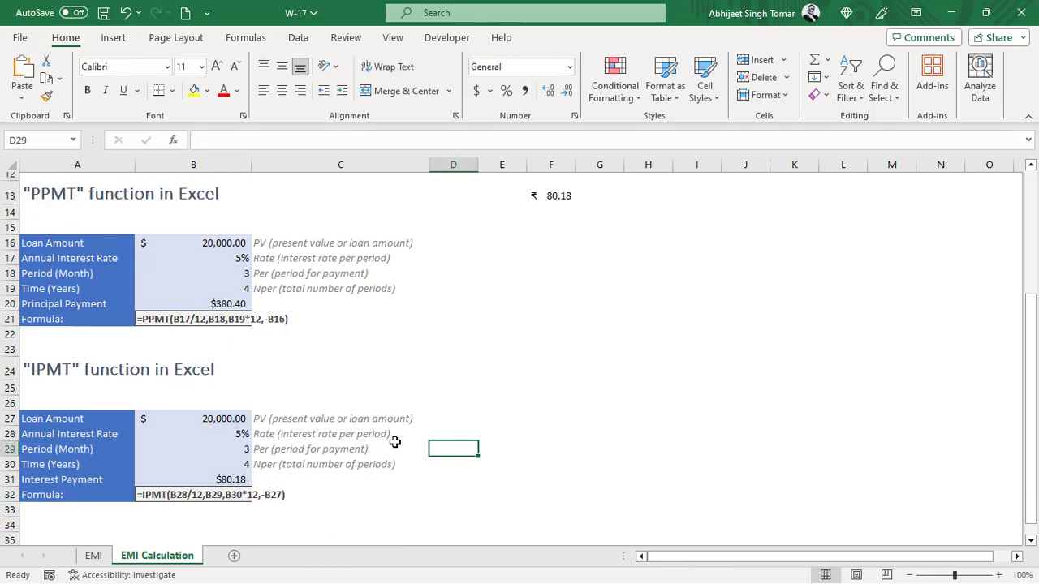
scroll(394, 441, up, 4)
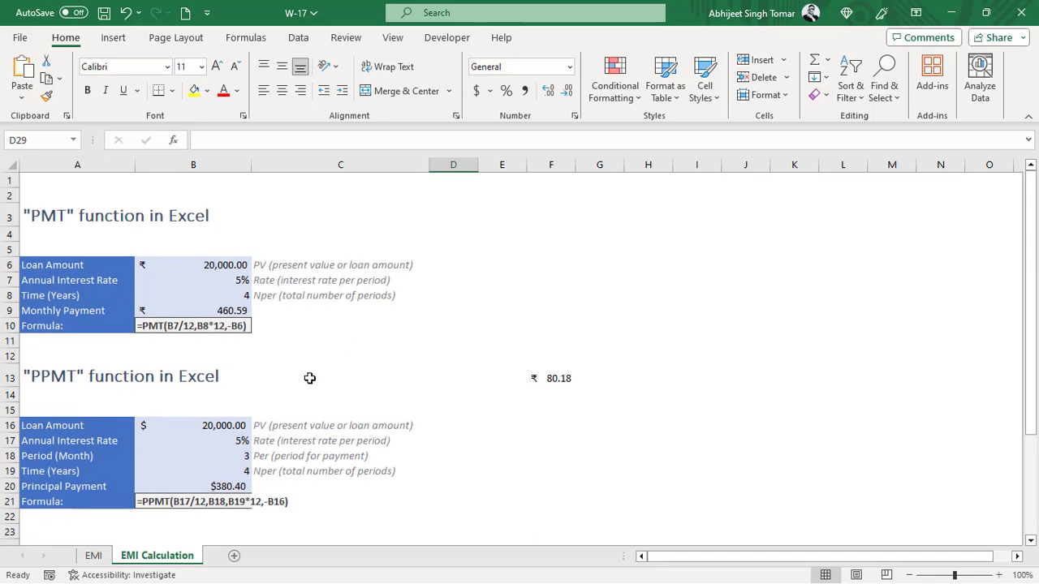
scroll(310, 379, down, 2)
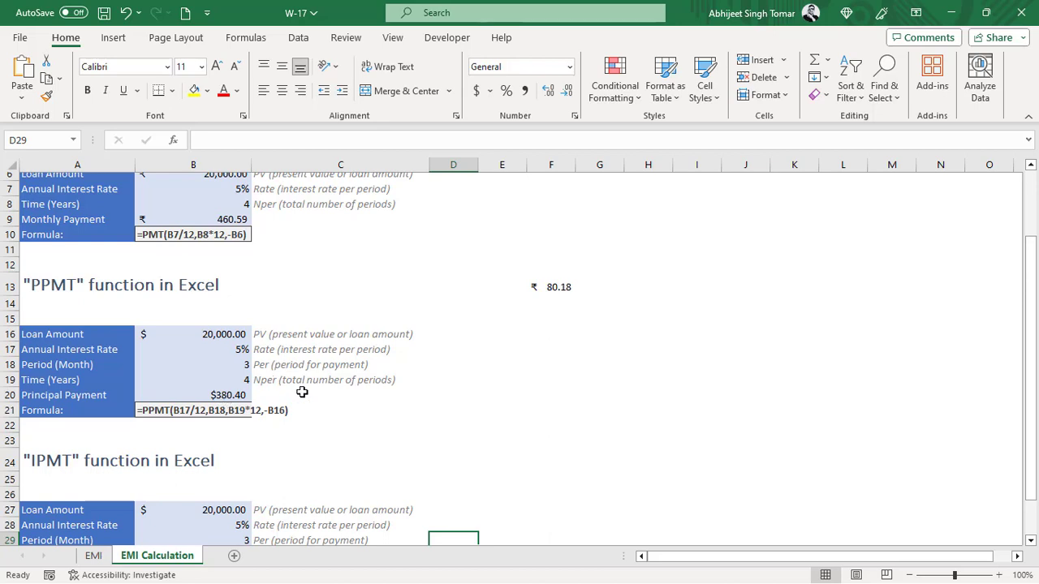
scroll(302, 392, down, 2)
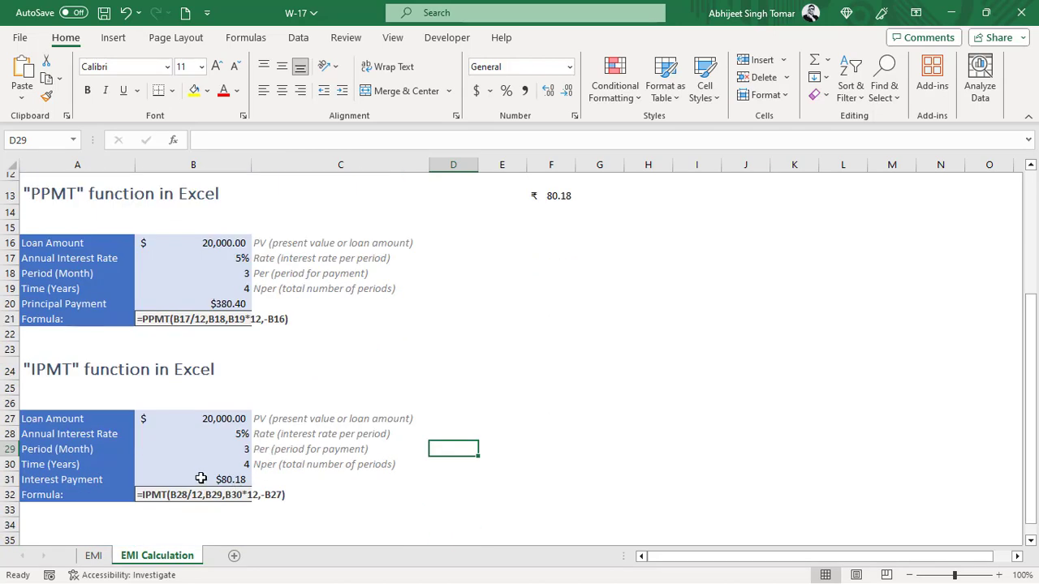